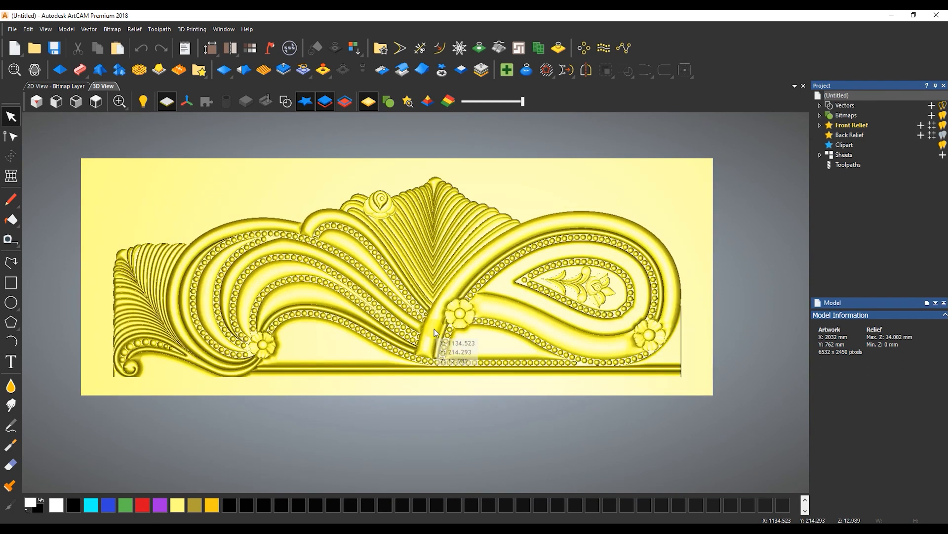
View the wood-rendered preview image untitled.15.jpg of the headboard relief and return to the ArtCAM model
{"action": "scroll", "coordinate": [406, 265], "scroll_direction": "up", "scroll_amount": 1}
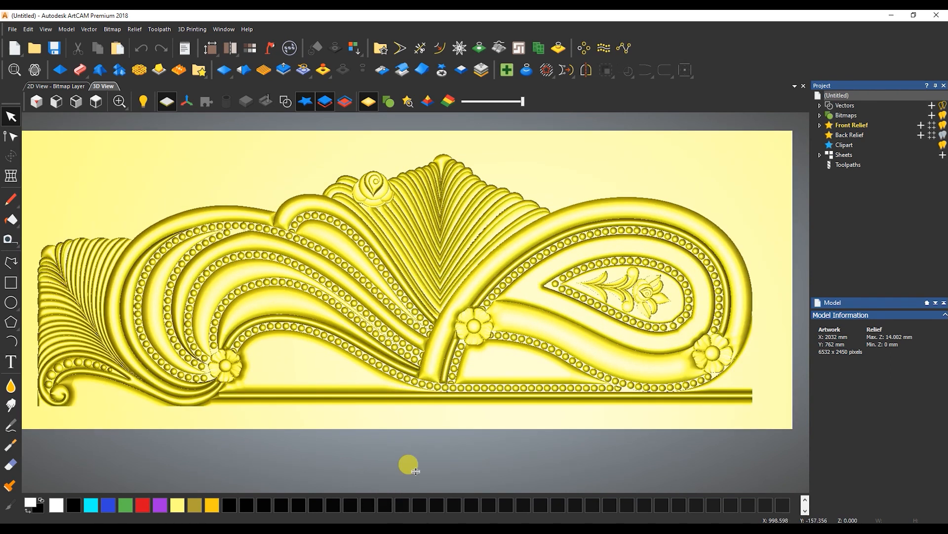
{"action": "left_click", "coordinate": [442, 528]}
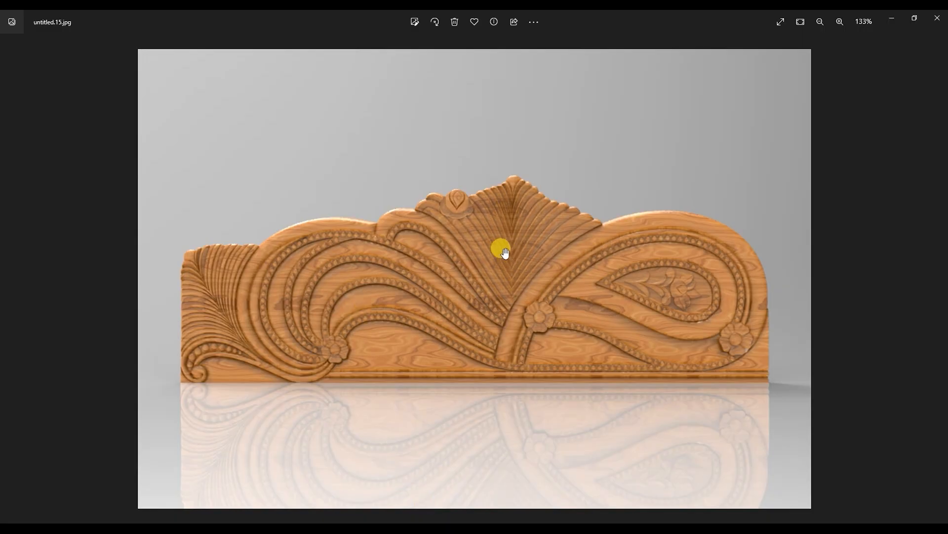
{"action": "left_click", "coordinate": [891, 21]}
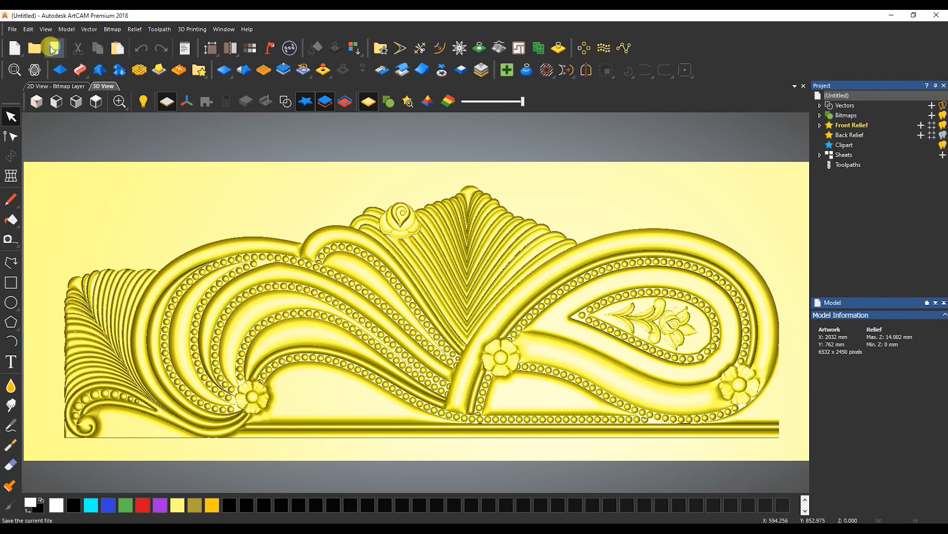
{"action": "left_click", "coordinate": [10, 30]}
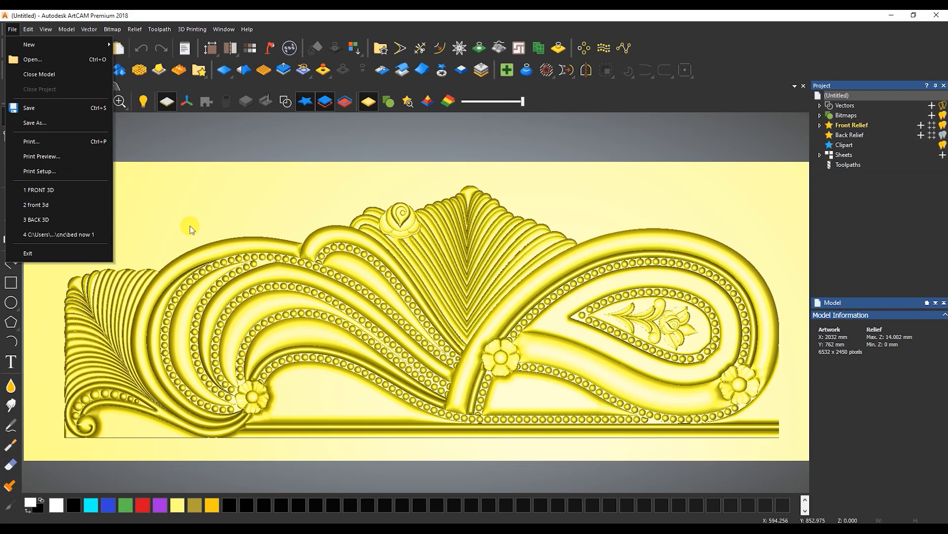
{"action": "left_click", "coordinate": [135, 29]}
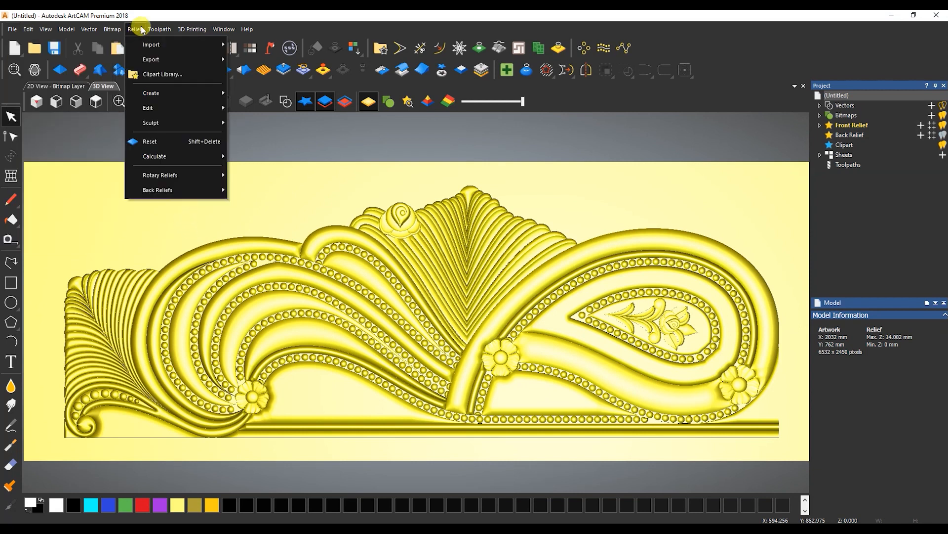
{"action": "mouse_move", "coordinate": [173, 59]}
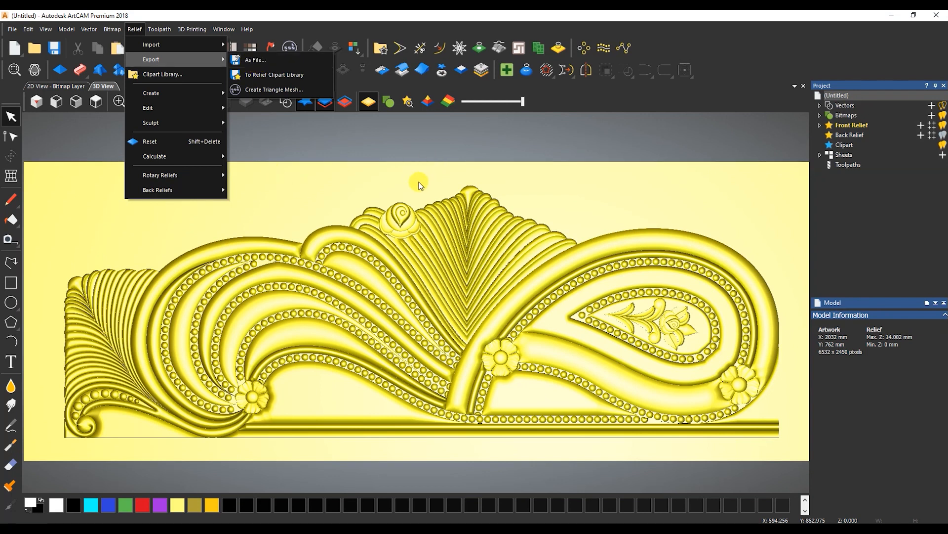
{"action": "left_click", "coordinate": [553, 194]}
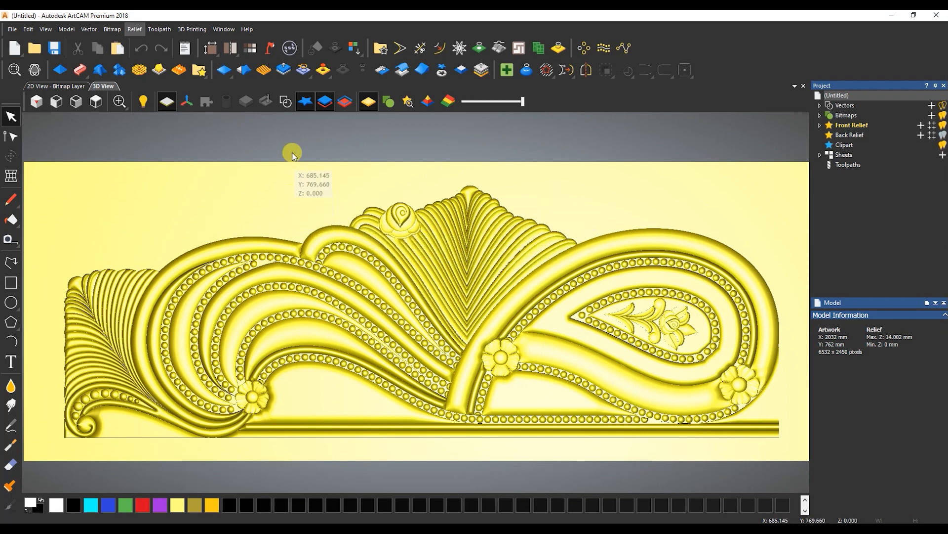
Create an open triangle mesh of the front relief using Optimise Triangles and a tolerance of 1 mm
{"action": "left_click", "coordinate": [290, 48]}
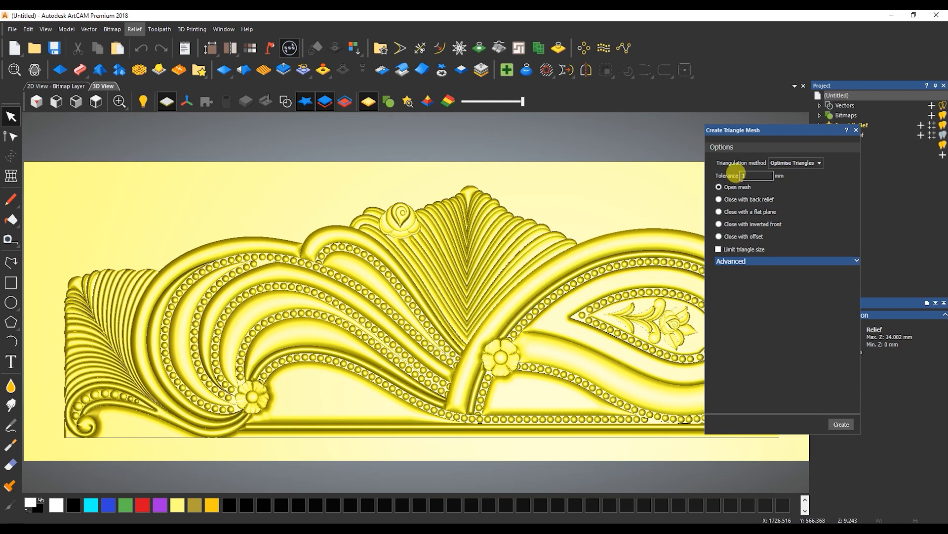
{"action": "double_click", "coordinate": [748, 176]}
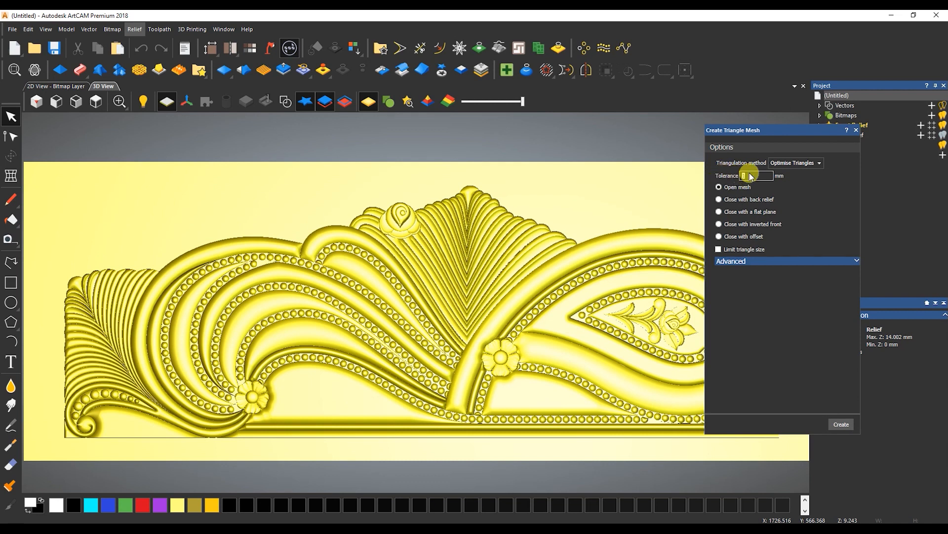
{"action": "left_click", "coordinate": [761, 174]}
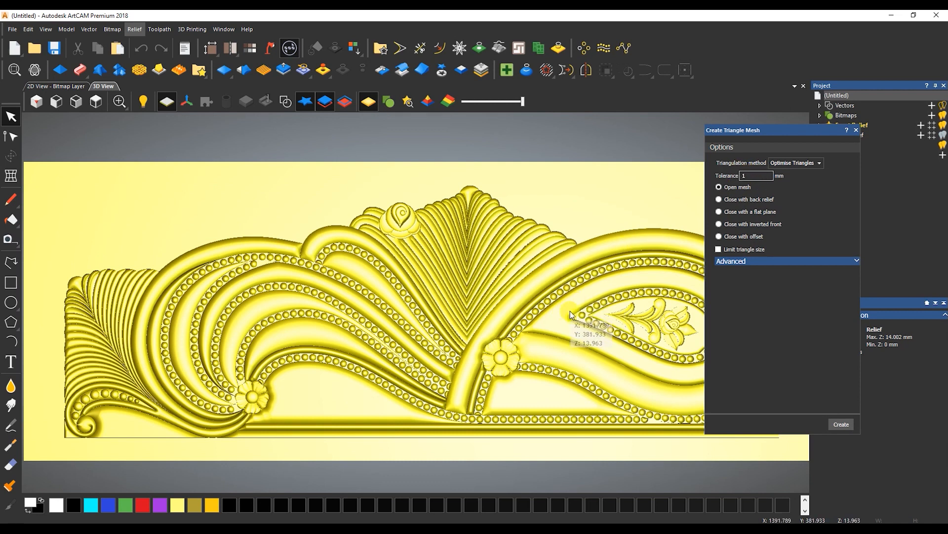
{"action": "double_click", "coordinate": [745, 176]}
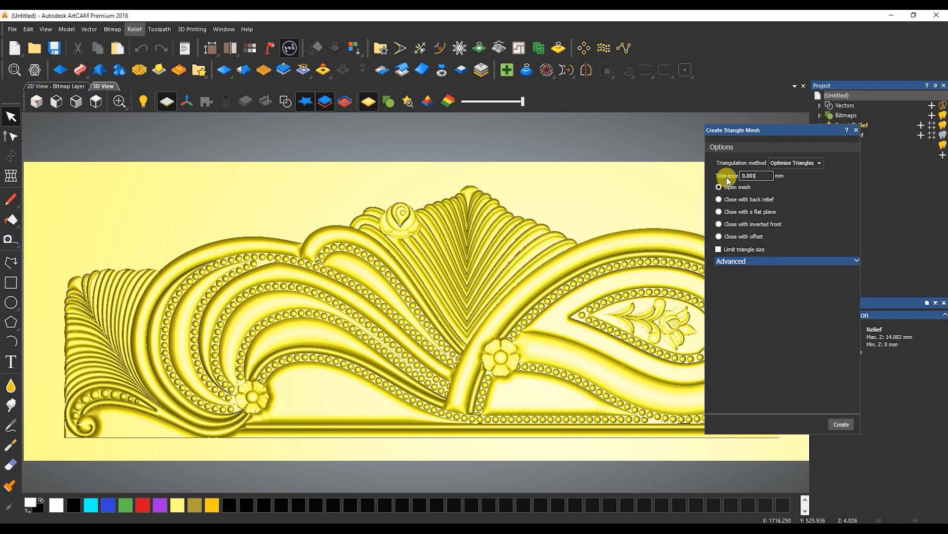
{"action": "left_click_drag", "start_coordinate": [761, 175], "coordinate": [712, 176]}
{"action": "scroll", "coordinate": [502, 315], "scroll_direction": "up", "scroll_amount": 6}
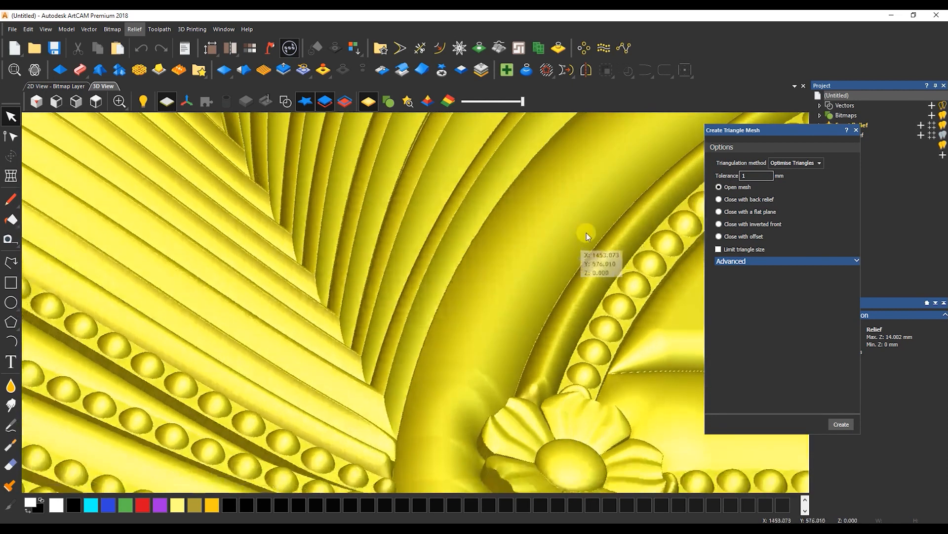
{"action": "scroll", "coordinate": [586, 232], "scroll_direction": "up", "scroll_amount": 3}
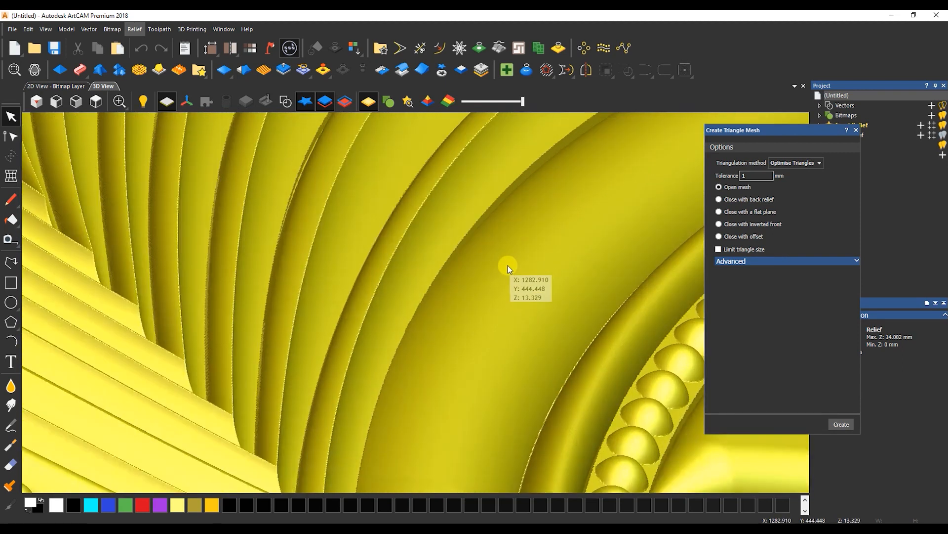
{"action": "left_click_drag", "start_coordinate": [507, 265], "coordinate": [500, 215]}
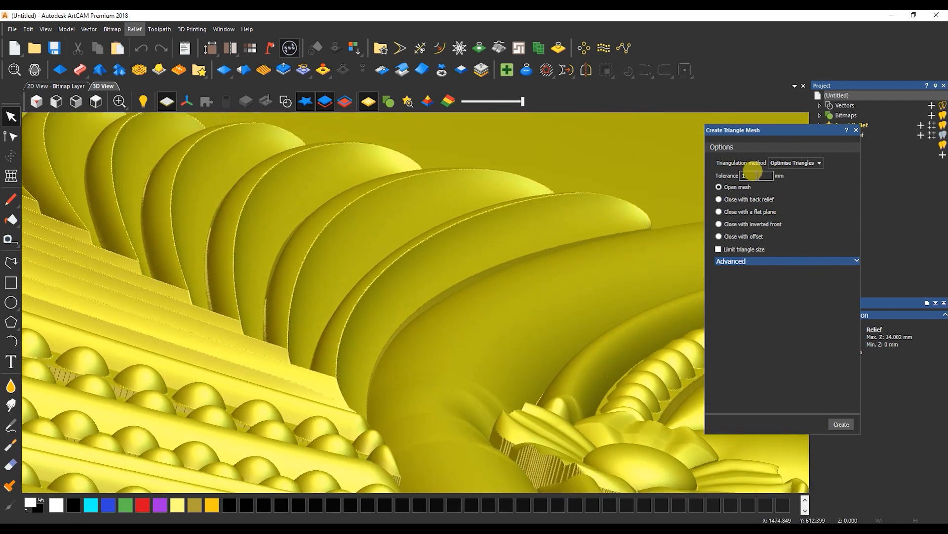
{"action": "left_click", "coordinate": [839, 426]}
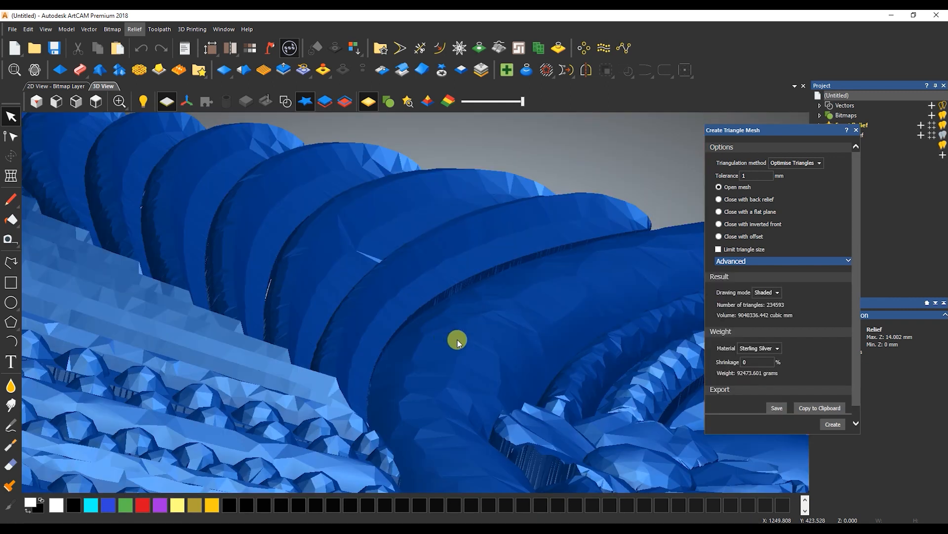
Inspect the coarse mesh surface and recreate the triangle mesh with a tolerance of 0.001 mm
{"action": "left_click_drag", "start_coordinate": [482, 311], "coordinate": [288, 314]}
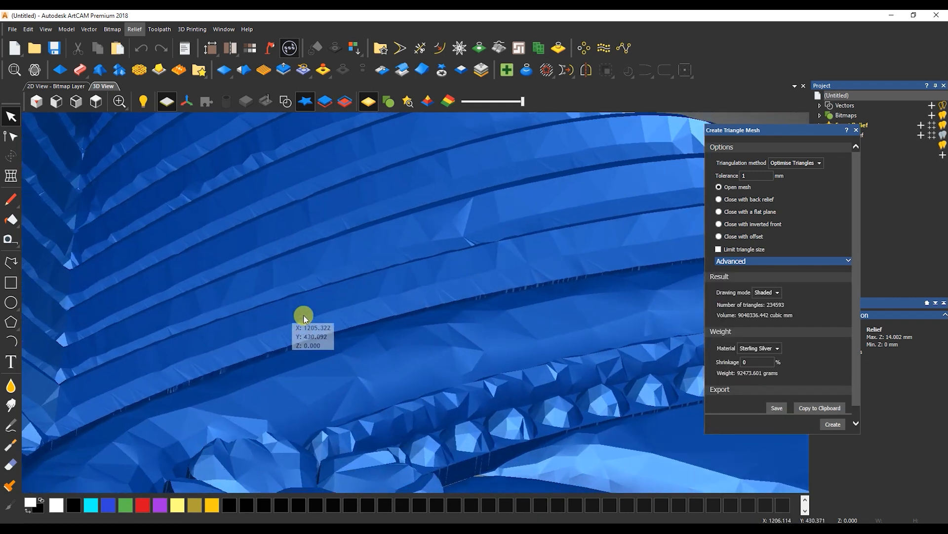
{"action": "left_click_drag", "start_coordinate": [408, 349], "coordinate": [415, 309]}
{"action": "scroll", "coordinate": [473, 311], "scroll_direction": "up", "scroll_amount": 3}
{"action": "left_click_drag", "start_coordinate": [473, 311], "coordinate": [451, 262]}
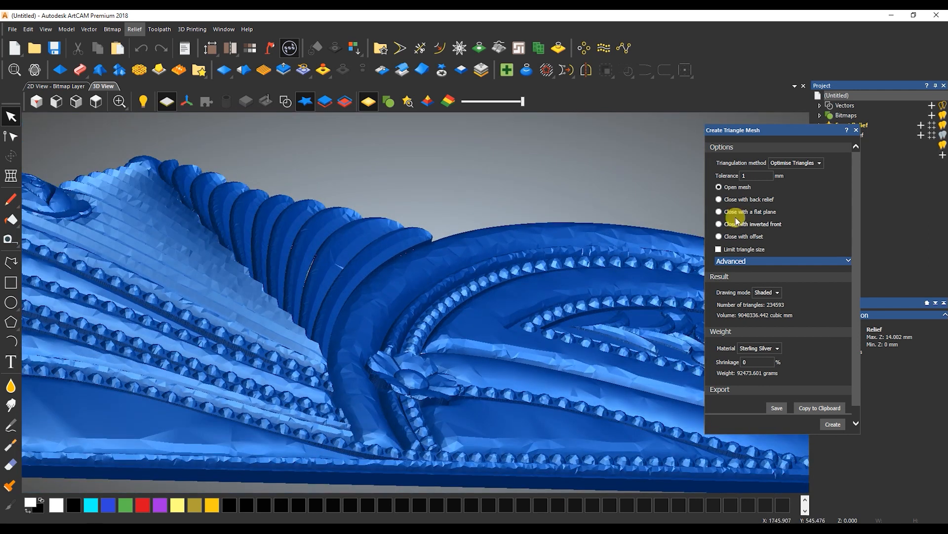
{"action": "left_click_drag", "start_coordinate": [755, 176], "coordinate": [724, 176]}
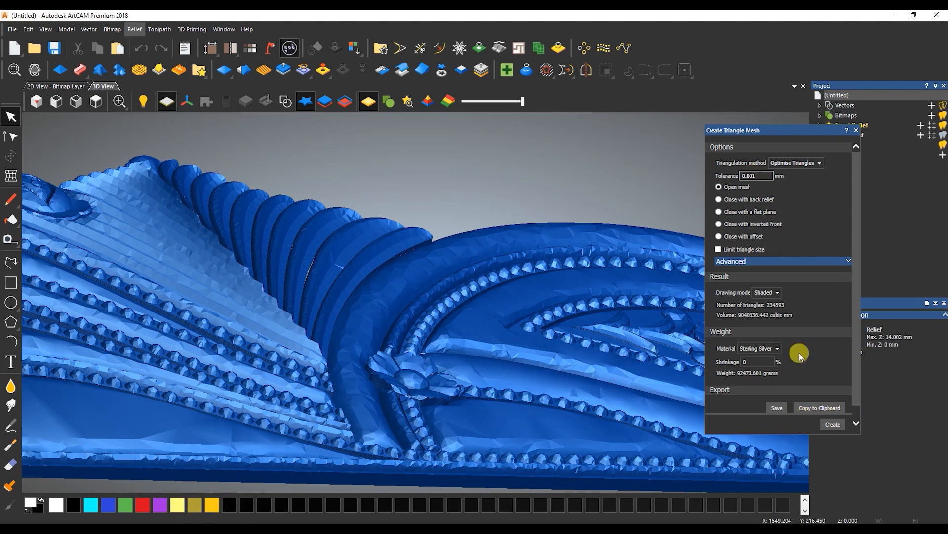
{"action": "scroll", "coordinate": [806, 285], "scroll_direction": "down", "scroll_amount": 1}
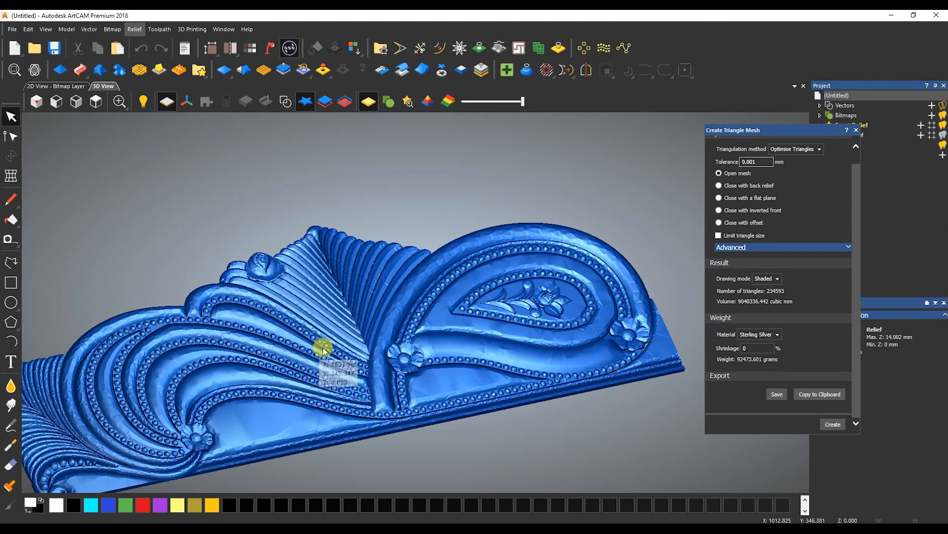
{"action": "left_click", "coordinate": [833, 424]}
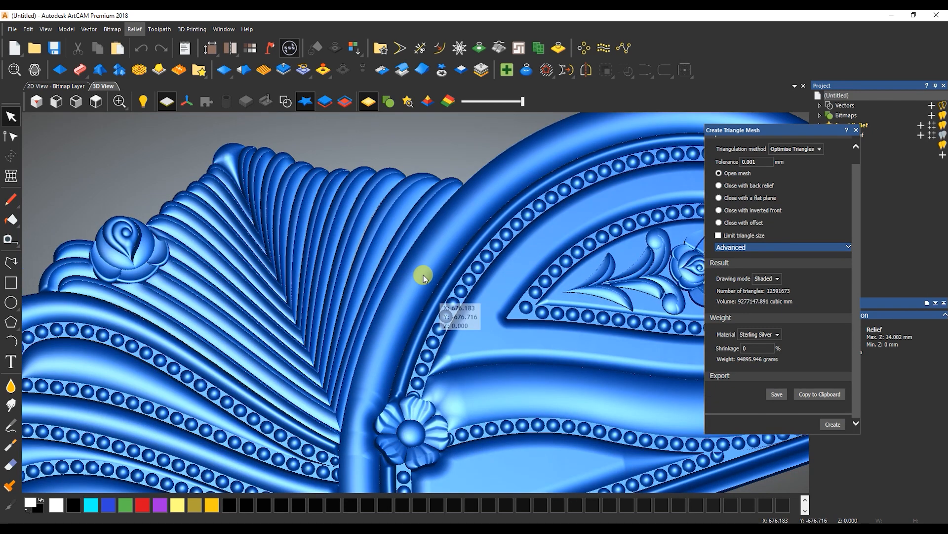
Export the fine mesh as a Binary STL file named 1 into New folder on Local Disk (F:)
{"action": "left_click_drag", "start_coordinate": [423, 276], "coordinate": [424, 276]}
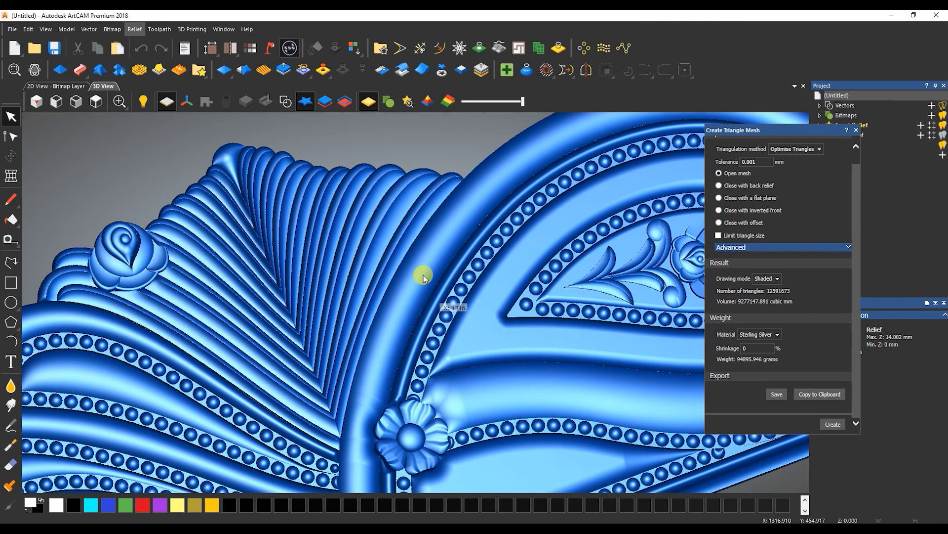
{"action": "scroll", "coordinate": [422, 278], "scroll_direction": "up", "scroll_amount": 4}
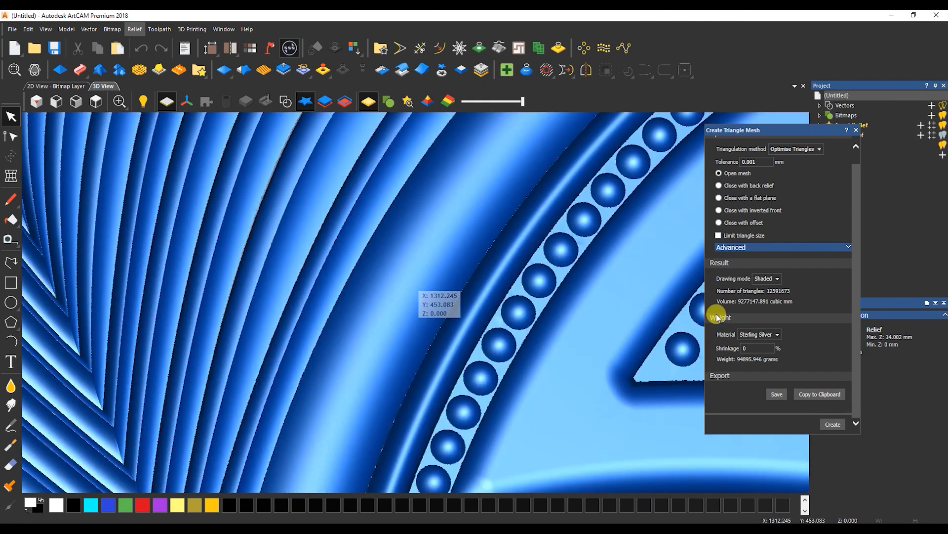
{"action": "left_click", "coordinate": [776, 395]}
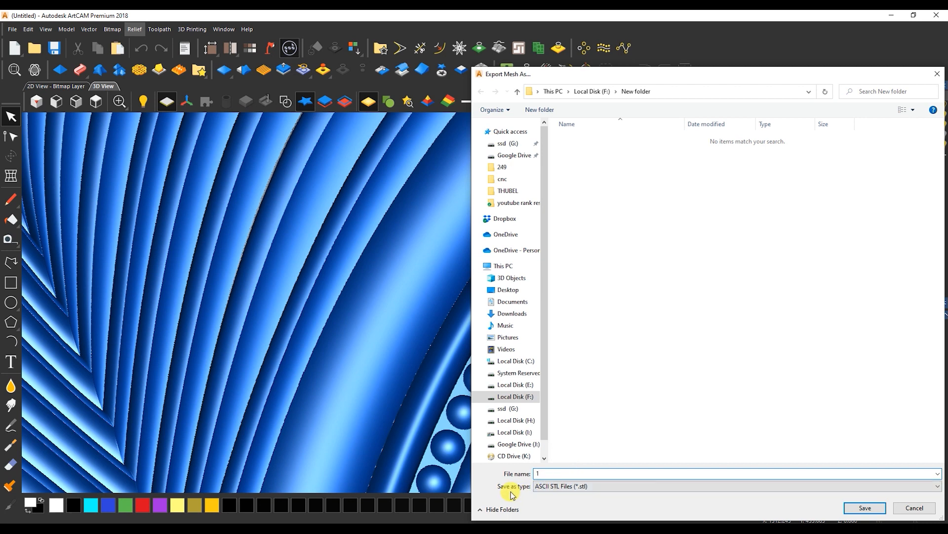
{"action": "left_click", "coordinate": [540, 487]}
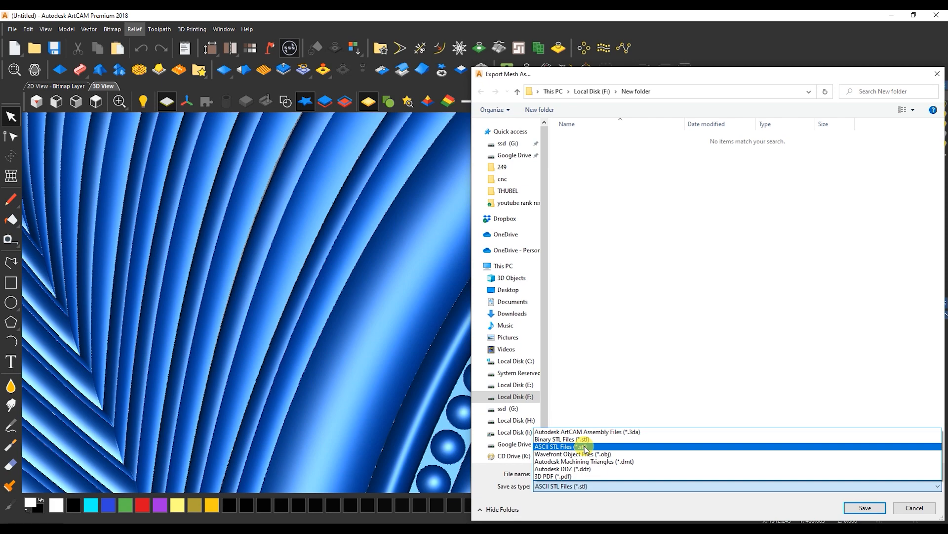
{"action": "left_click", "coordinate": [585, 446]}
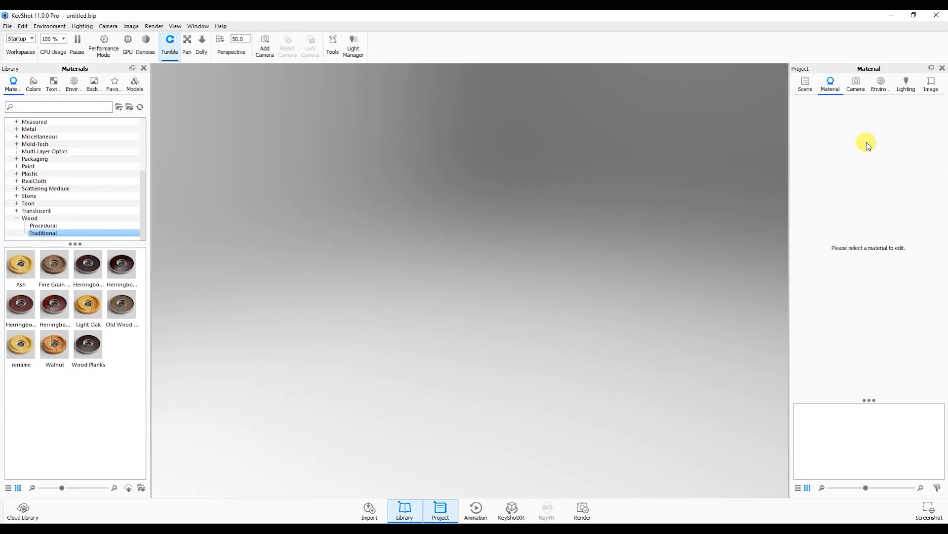
{"action": "left_click", "coordinate": [892, 15]}
{"action": "left_click", "coordinate": [584, 487]}
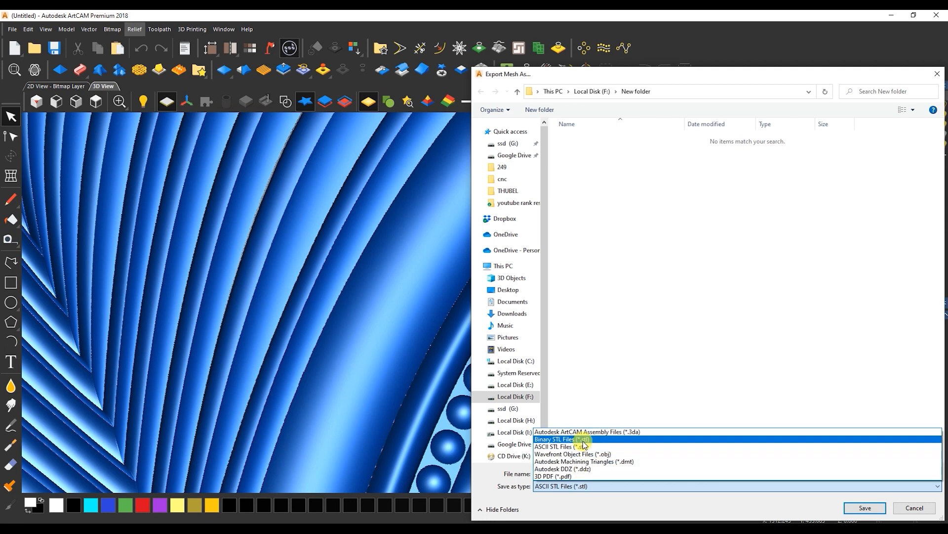
{"action": "left_click", "coordinate": [558, 439]}
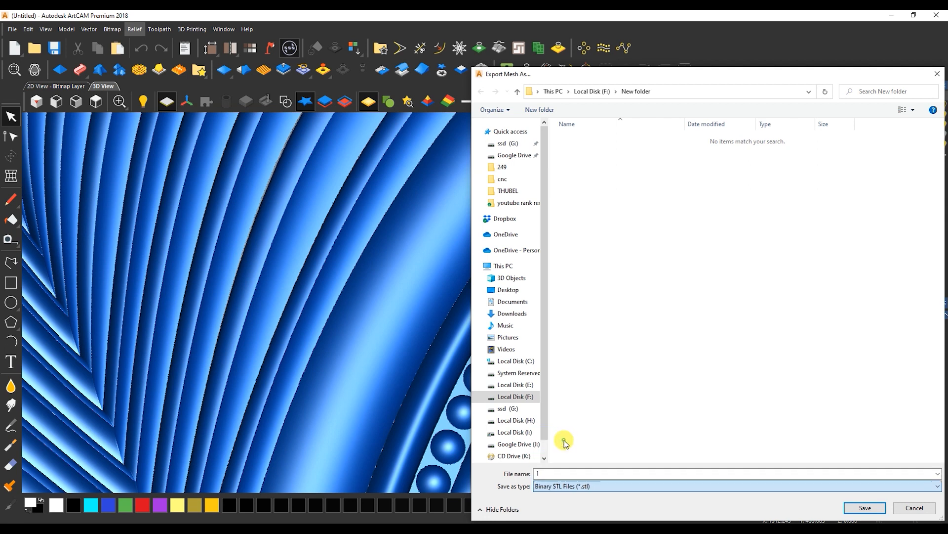
{"action": "left_click", "coordinate": [852, 509]}
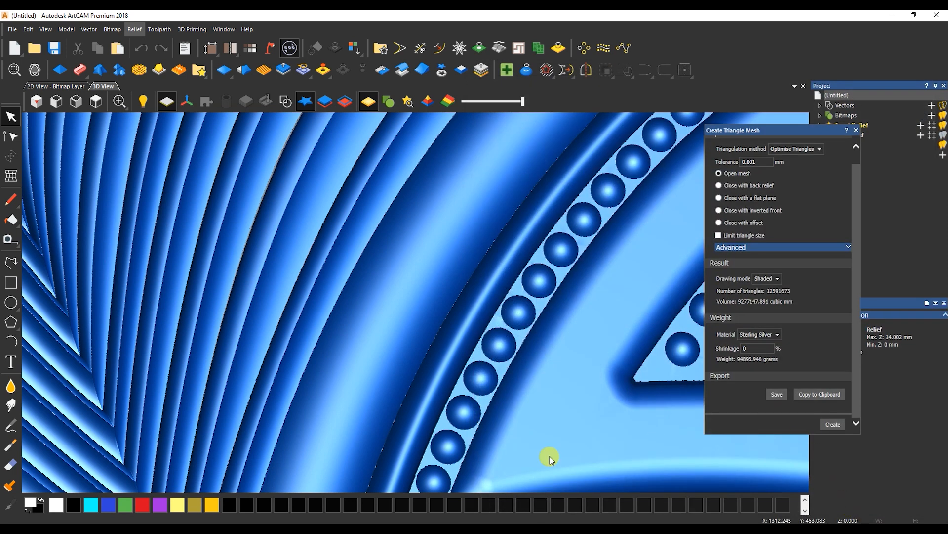
Switch to File Explorer and check the size of the exported STL file 1 in New folder
{"action": "mouse_move", "coordinate": [254, 531]}
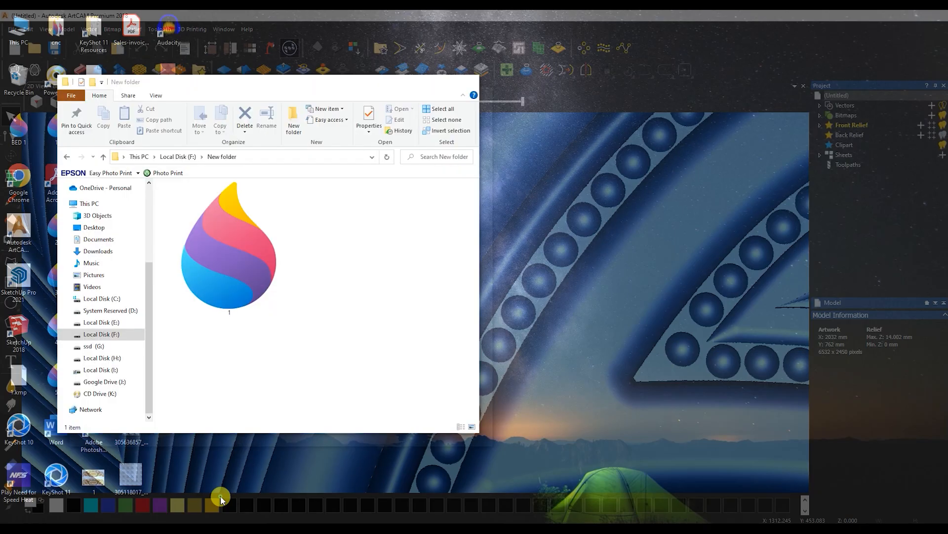
{"action": "left_click", "coordinate": [231, 500]}
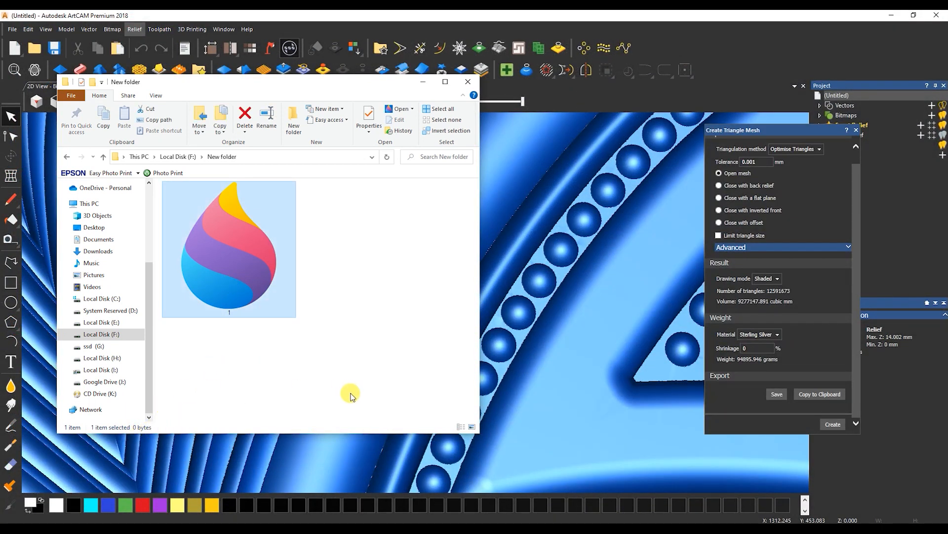
{"action": "left_click", "coordinate": [203, 385]}
{"action": "left_click", "coordinate": [238, 277]}
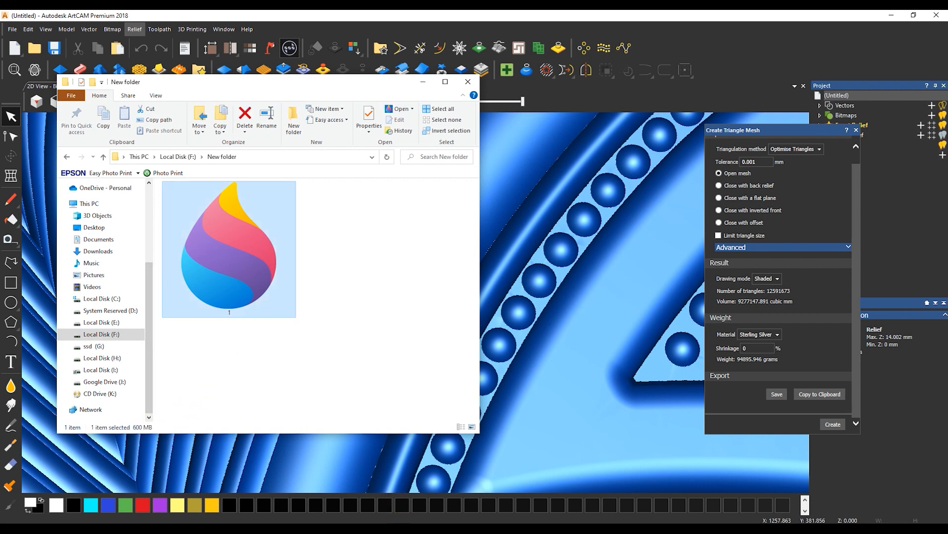
{"action": "mouse_move", "coordinate": [375, 531]}
Export the same mesh again into New folder, this time as an ASCII STL file
{"action": "left_click", "coordinate": [778, 394]}
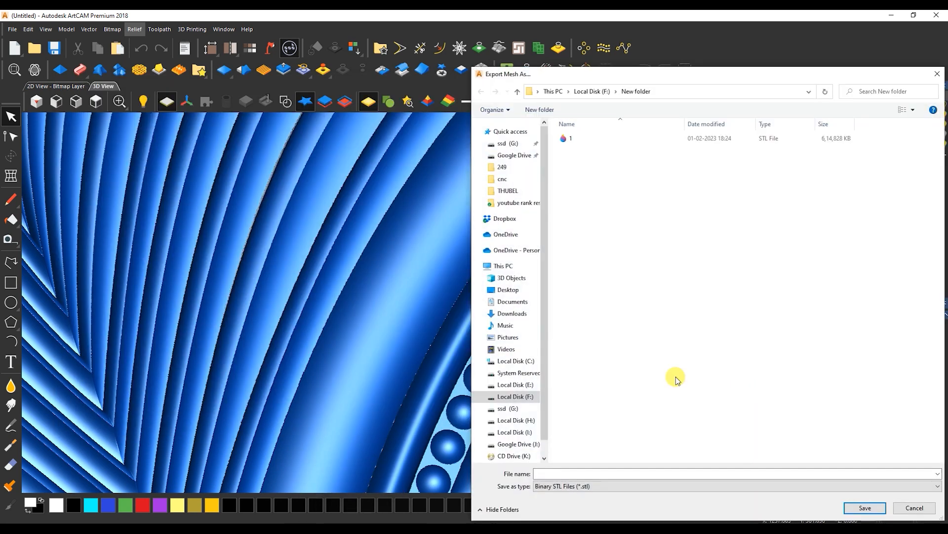
{"action": "left_click", "coordinate": [571, 485]}
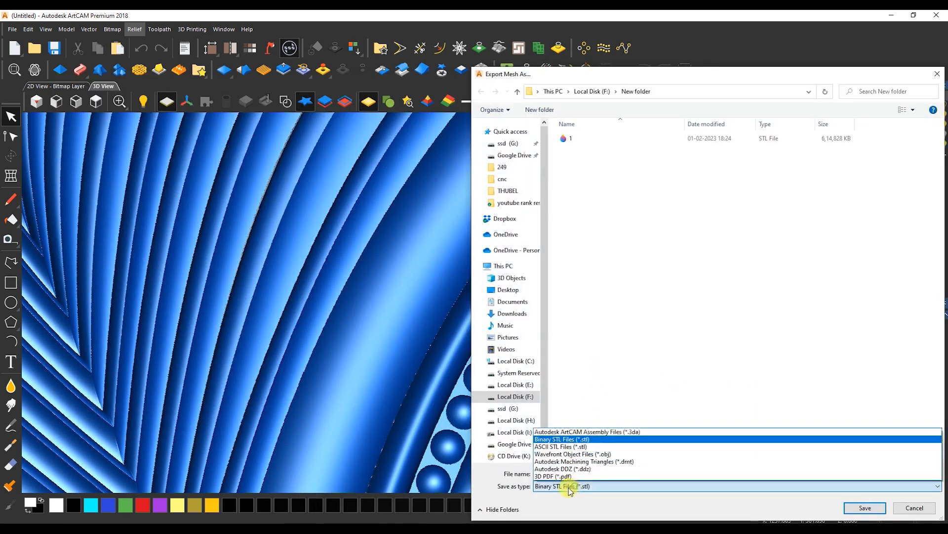
{"action": "left_click", "coordinate": [553, 446]}
{"action": "left_click", "coordinate": [548, 472]}
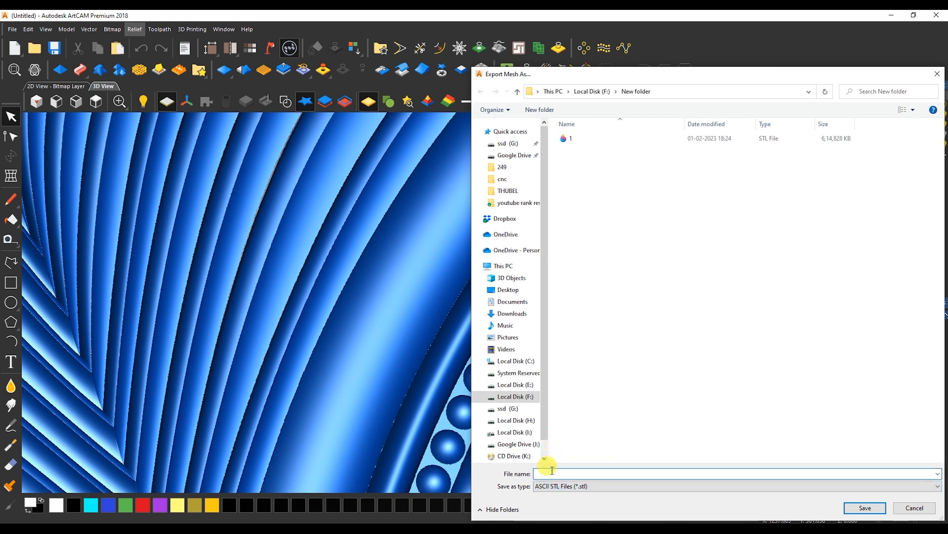
{"action": "left_click", "coordinate": [865, 508]}
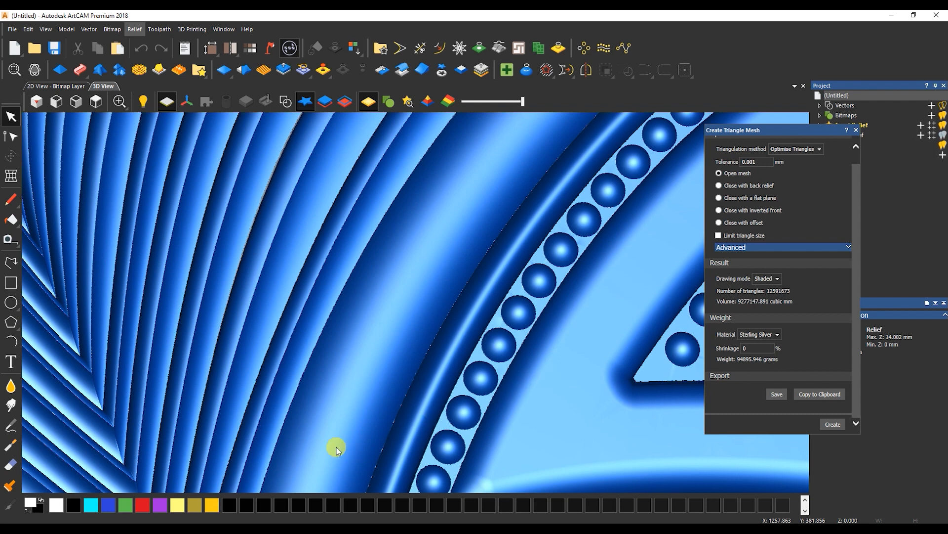
Compare the file sizes of the exported STL files 1 and 2 in File Explorer
{"action": "left_click", "coordinate": [246, 496]}
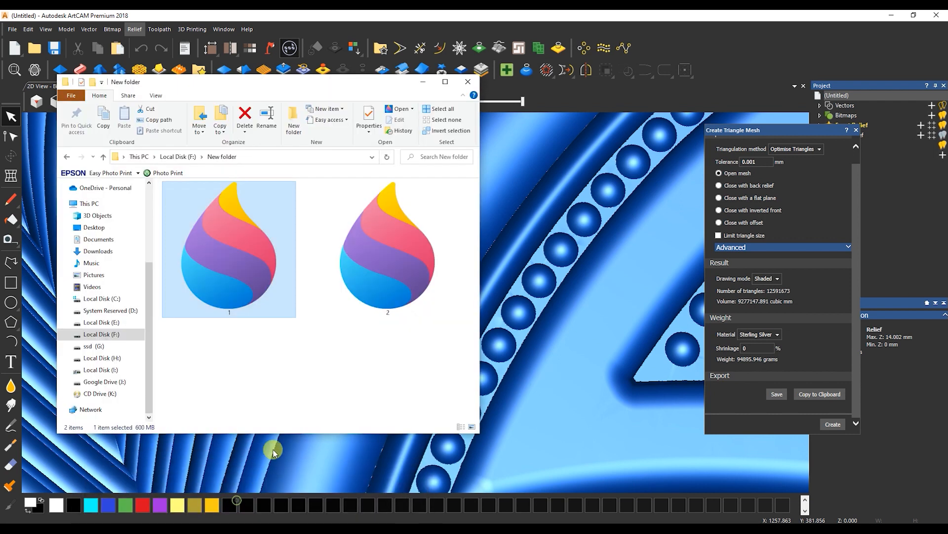
{"action": "left_click", "coordinate": [333, 296]}
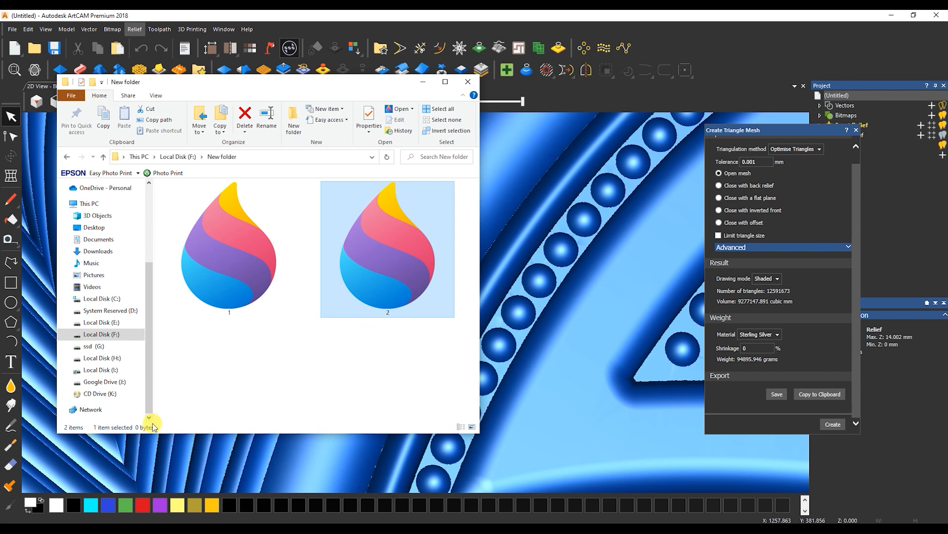
{"action": "left_click", "coordinate": [229, 263]}
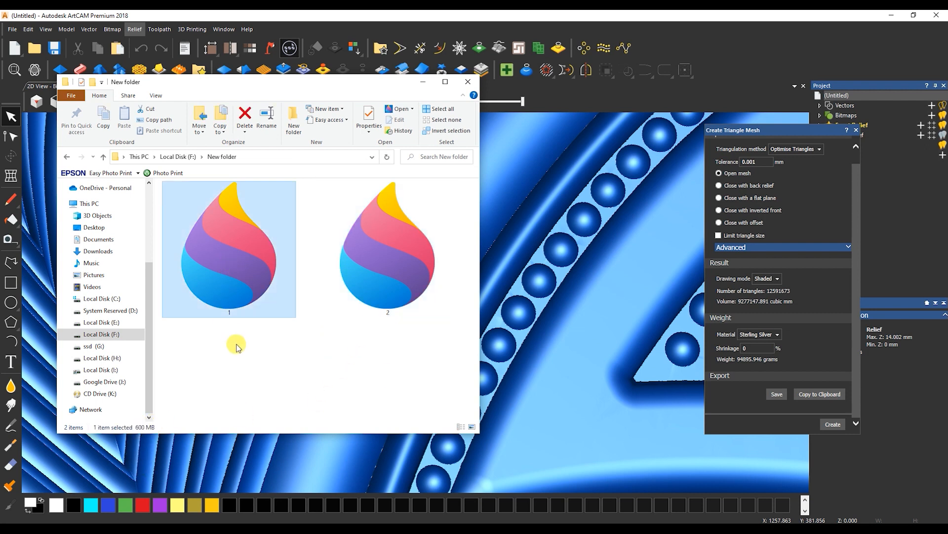
{"action": "left_click", "coordinate": [390, 269]}
{"action": "left_click", "coordinate": [250, 278]}
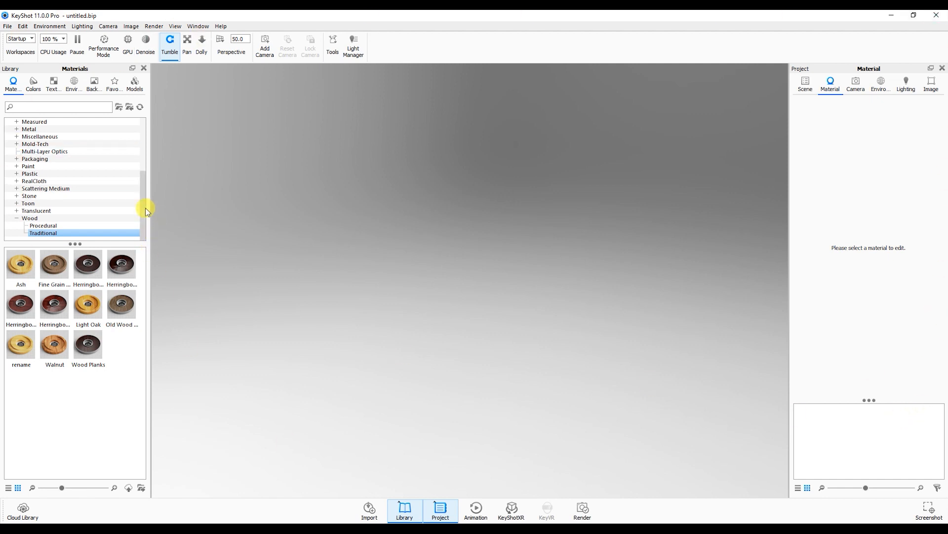
Switch to KeyShot and import the STL file 1 from New folder on Local Disk (F:) with the default import settings
{"action": "left_click_drag", "start_coordinate": [145, 212], "coordinate": [135, 129]}
{"action": "left_click", "coordinate": [25, 129]}
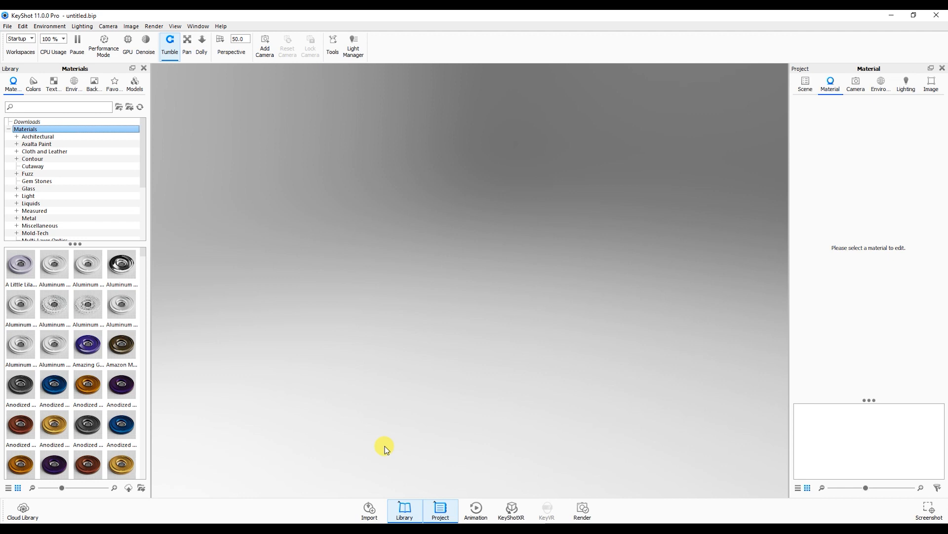
{"action": "left_click", "coordinate": [369, 509]}
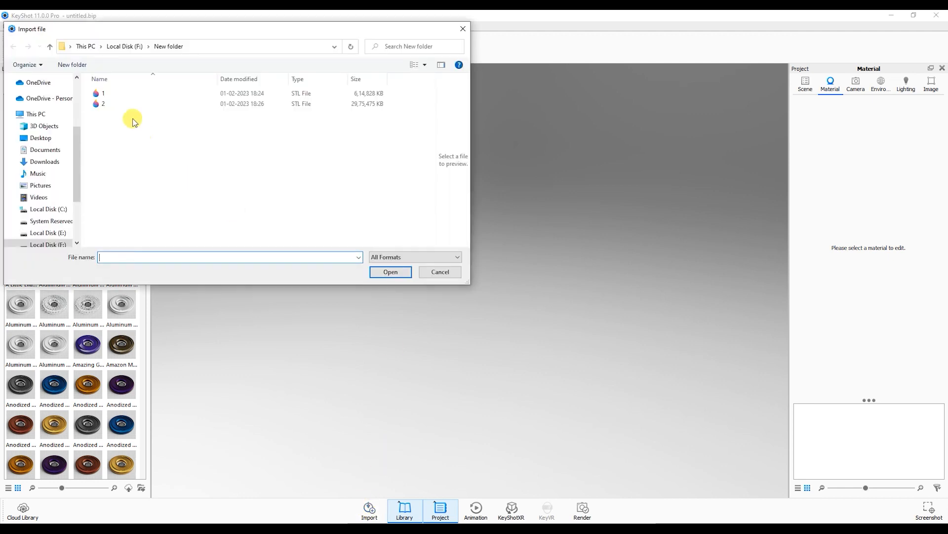
{"action": "left_click", "coordinate": [116, 93]}
{"action": "left_click", "coordinate": [390, 272]}
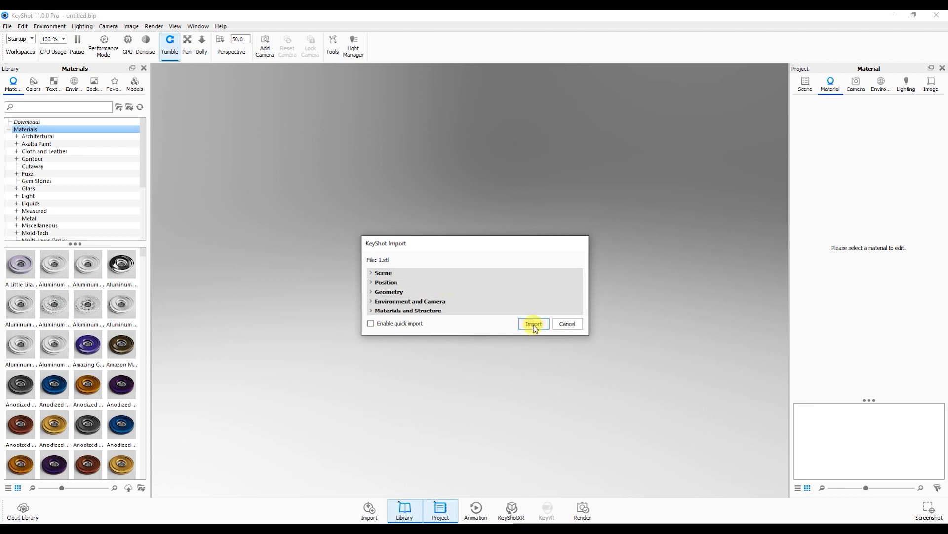
{"action": "left_click", "coordinate": [534, 325]}
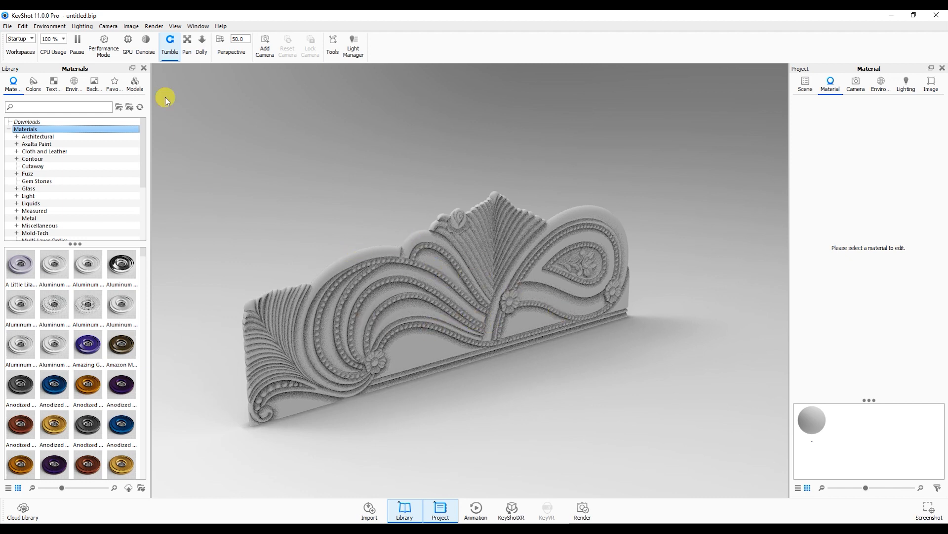
Set the camera to the Front standard view, tumble the headboard briefly and undo that camera rotation
{"action": "left_click", "coordinate": [108, 26]}
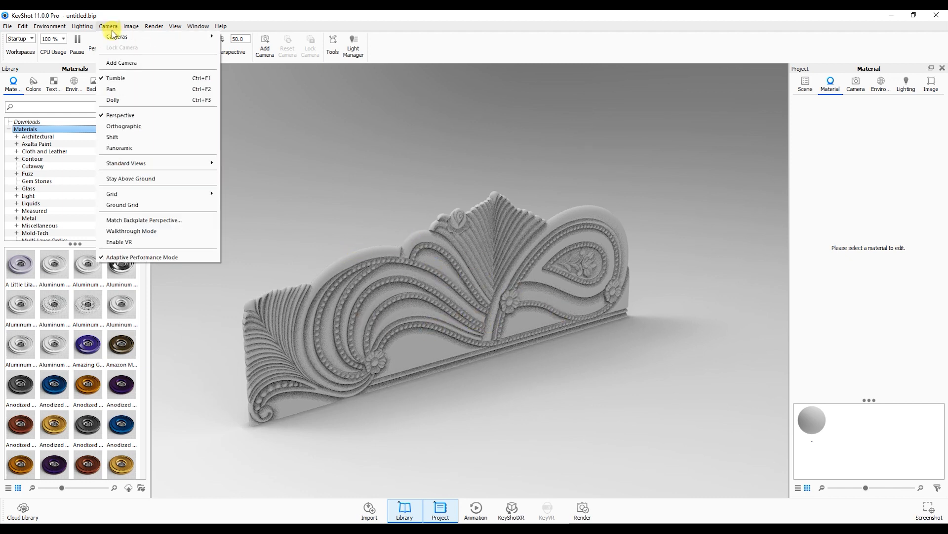
{"action": "mouse_move", "coordinate": [148, 163]}
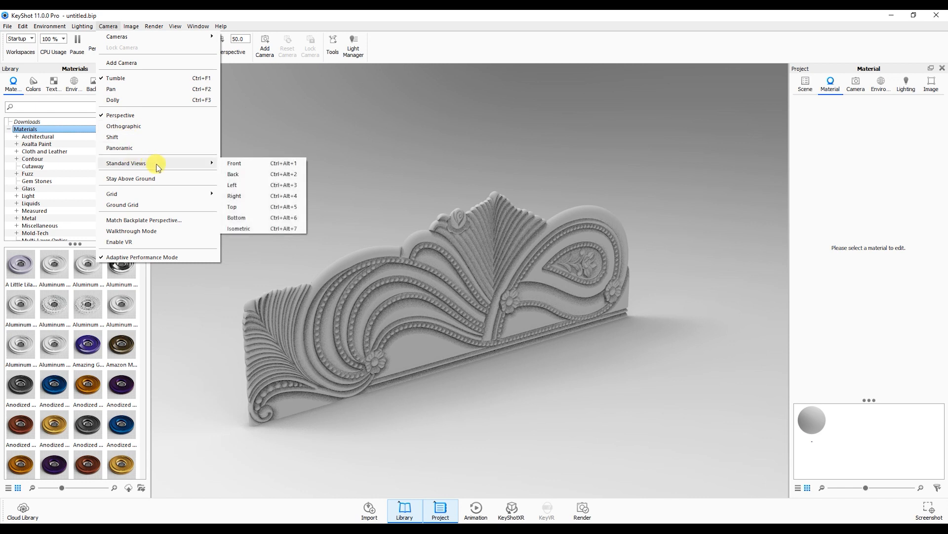
{"action": "left_click", "coordinate": [269, 165]}
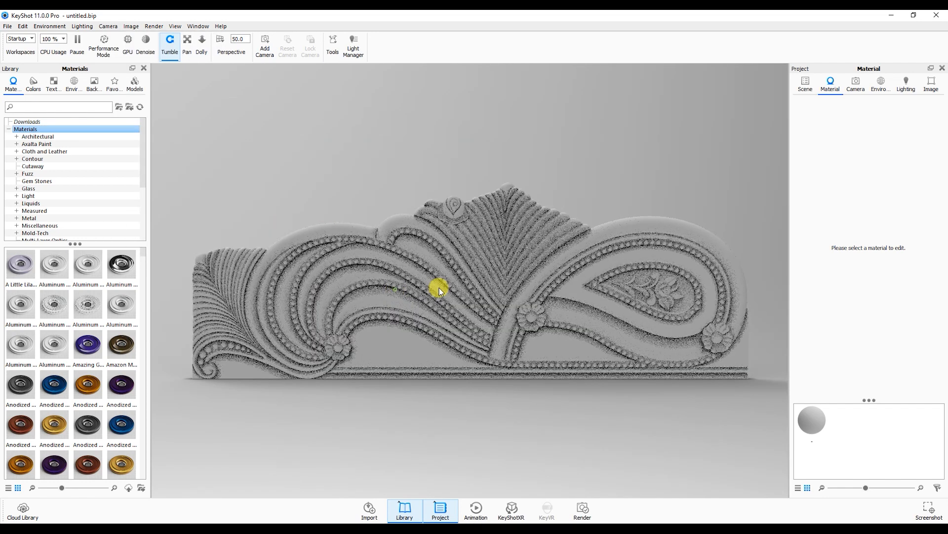
{"action": "left_click_drag", "start_coordinate": [440, 288], "coordinate": [548, 280]}
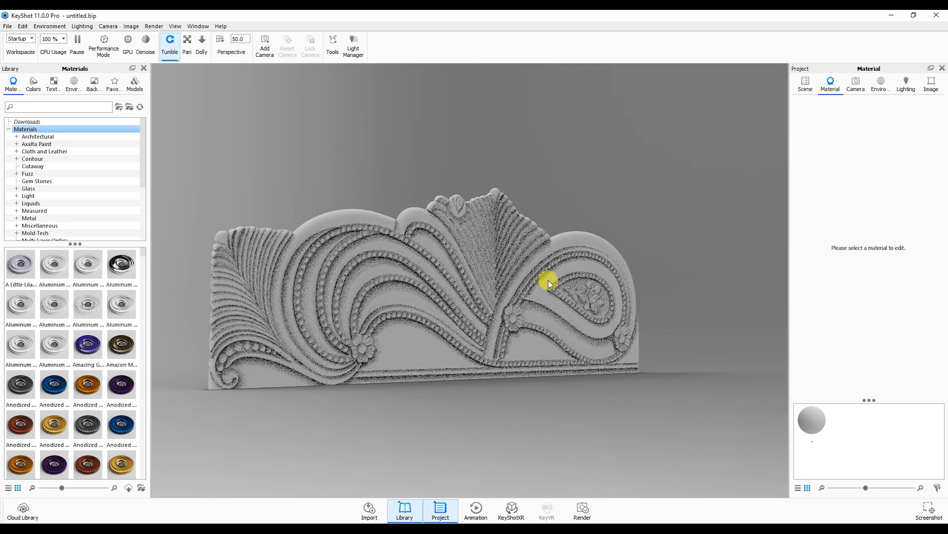
{"action": "key", "text": "ctrl+z"}
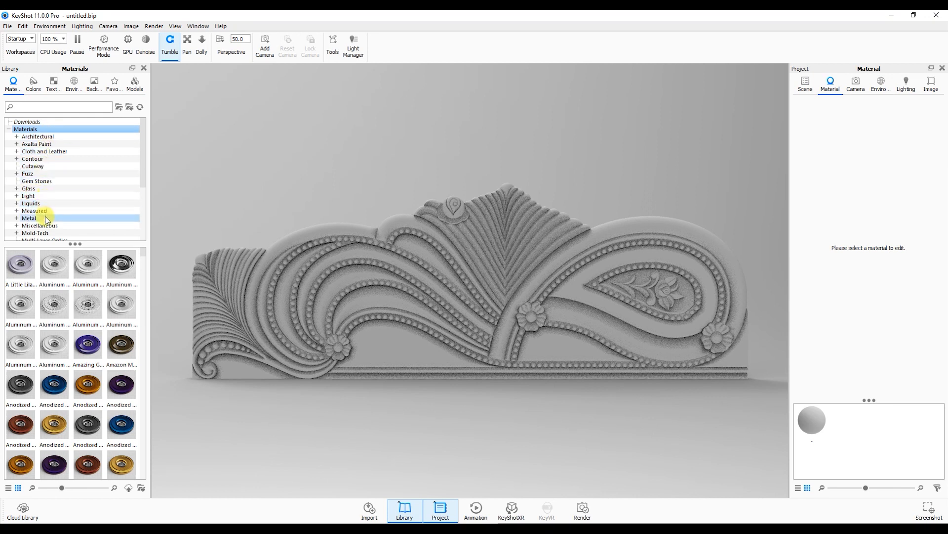
Apply the Ash material from the Traditional wood library to the headboard and enable denoising and GPU rendering
{"action": "left_click_drag", "start_coordinate": [144, 134], "coordinate": [141, 209]}
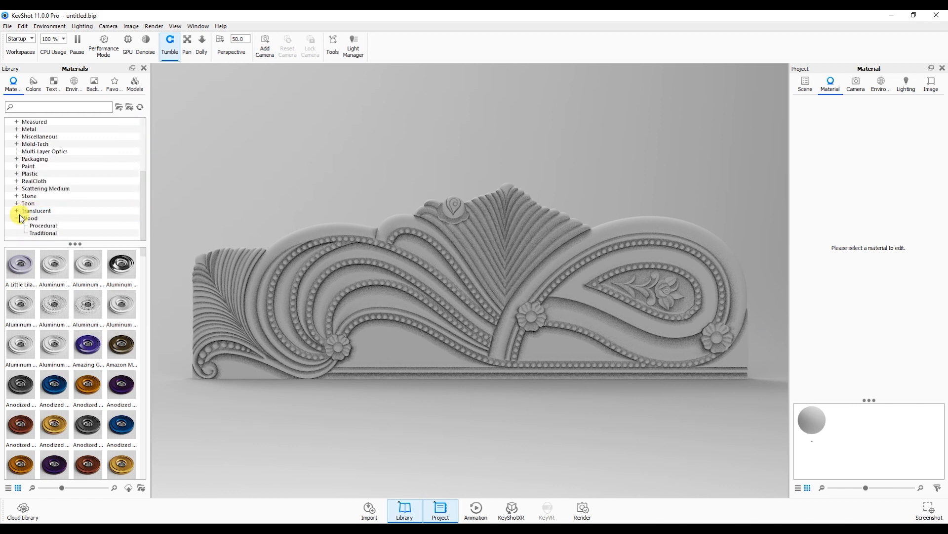
{"action": "left_click", "coordinate": [40, 233]}
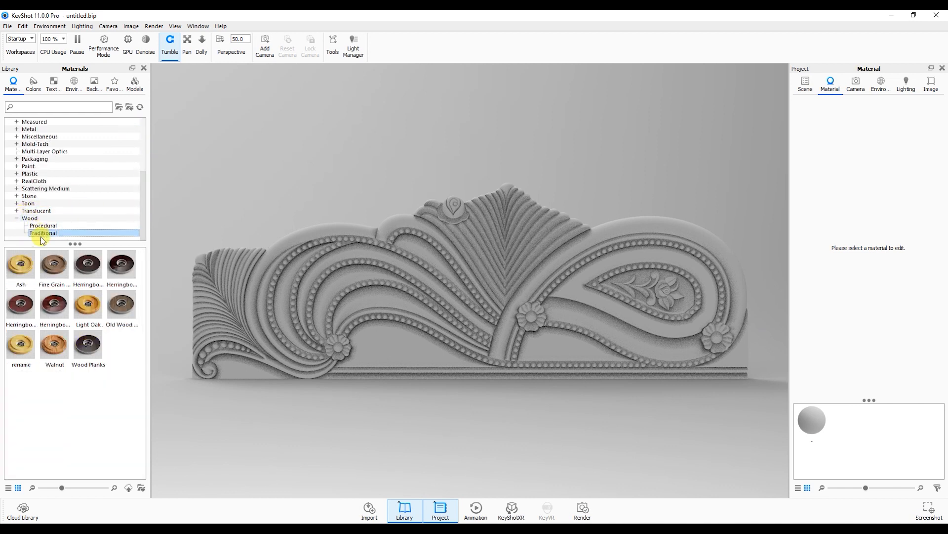
{"action": "mouse_move", "coordinate": [22, 267]}
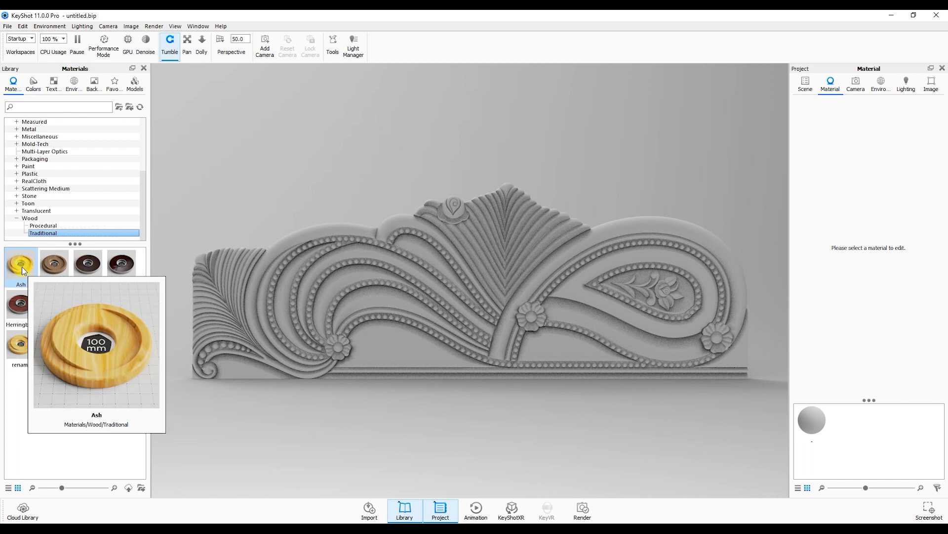
{"action": "left_click_drag", "start_coordinate": [16, 270], "coordinate": [313, 271]}
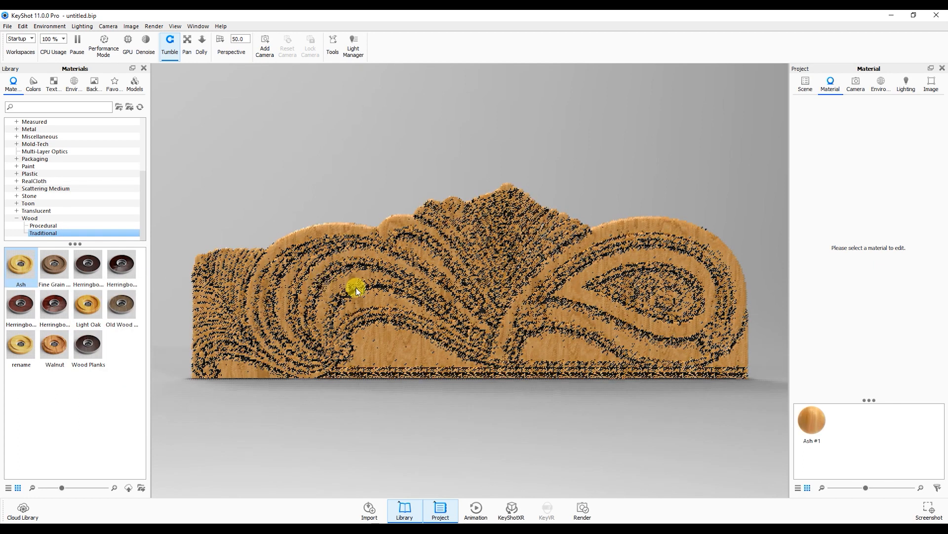
{"action": "left_click", "coordinate": [145, 43]}
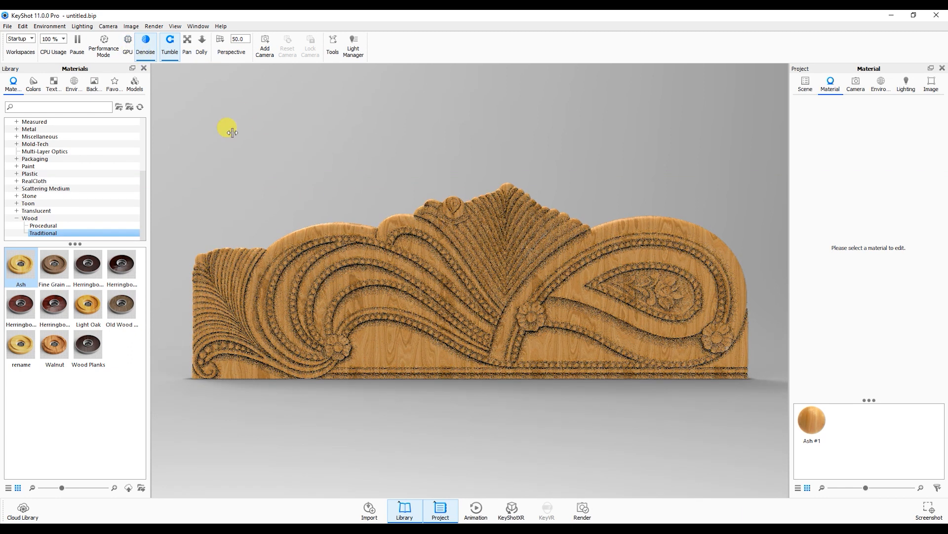
{"action": "left_click", "coordinate": [127, 42]}
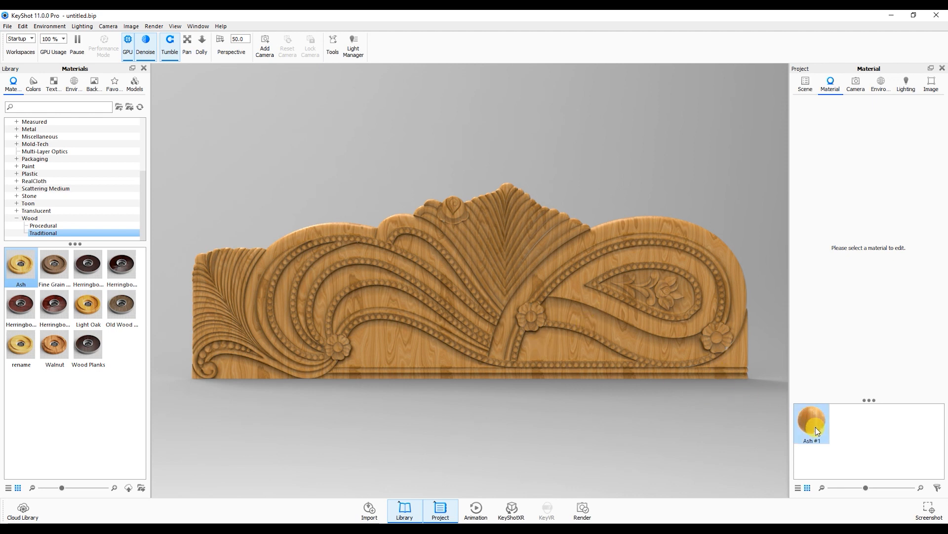
Set the axis tilt and axis azimuth of the headboard's Ash diffuse texture to 90° each
{"action": "mouse_move", "coordinate": [816, 430]}
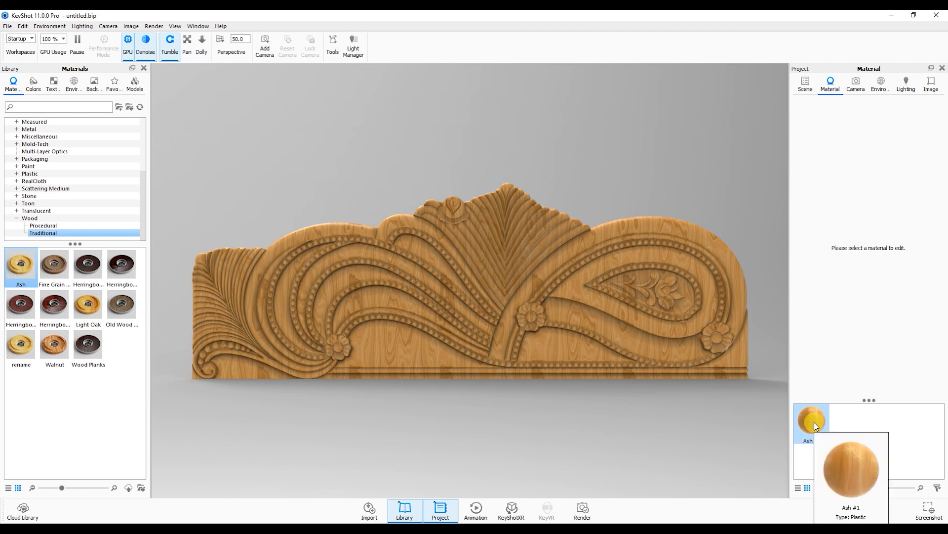
{"action": "double_click", "coordinate": [815, 426]}
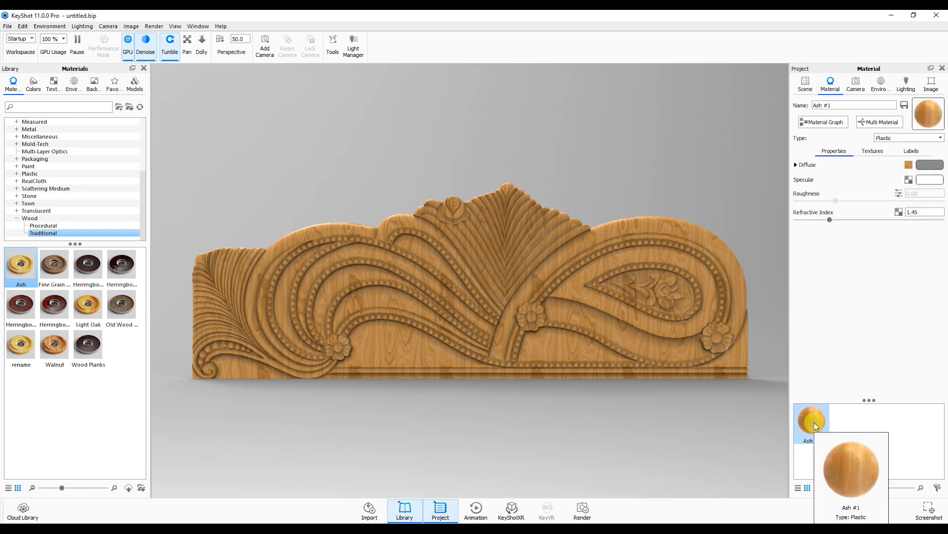
{"action": "left_click", "coordinate": [874, 153]}
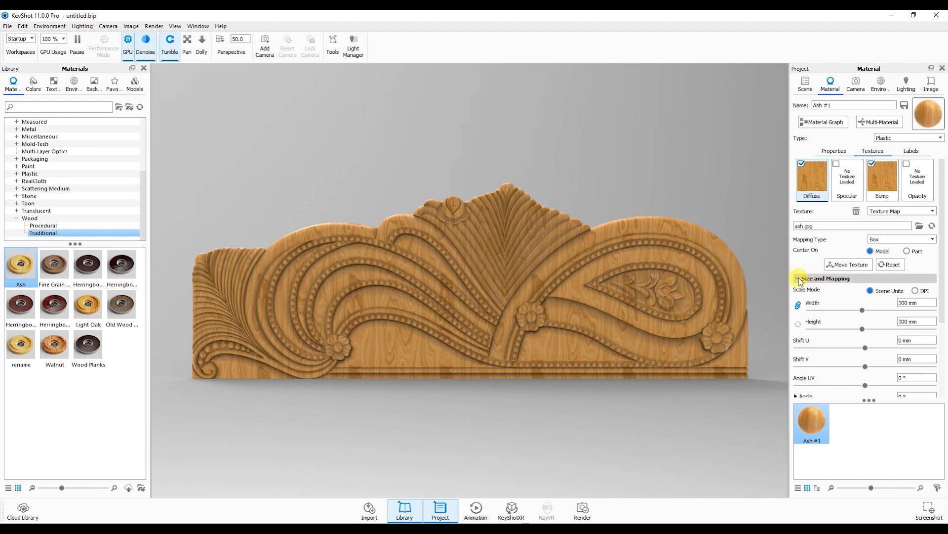
{"action": "scroll", "coordinate": [848, 292], "scroll_direction": "down", "scroll_amount": 3}
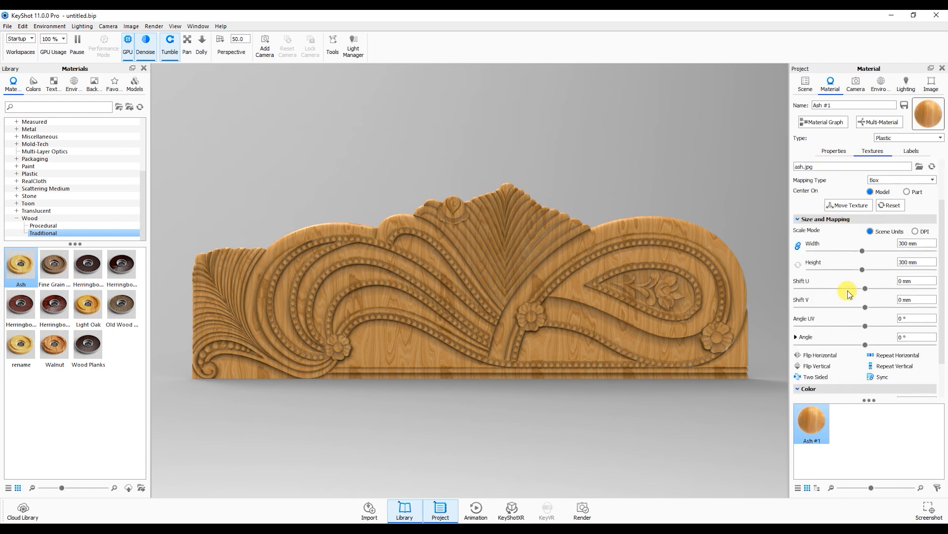
{"action": "scroll", "coordinate": [848, 292], "scroll_direction": "down", "scroll_amount": 1}
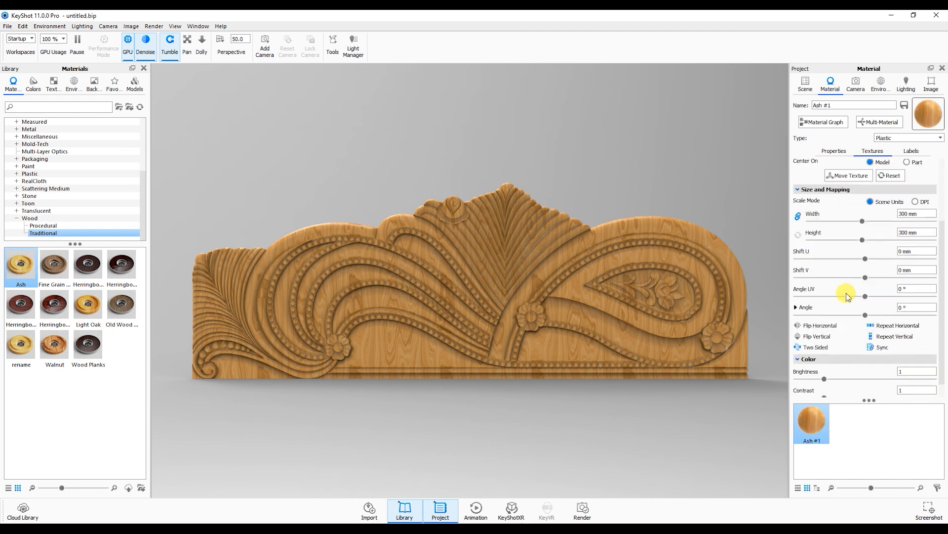
{"action": "left_click", "coordinate": [796, 308]}
{"action": "scroll", "coordinate": [797, 310], "scroll_direction": "down", "scroll_amount": 1}
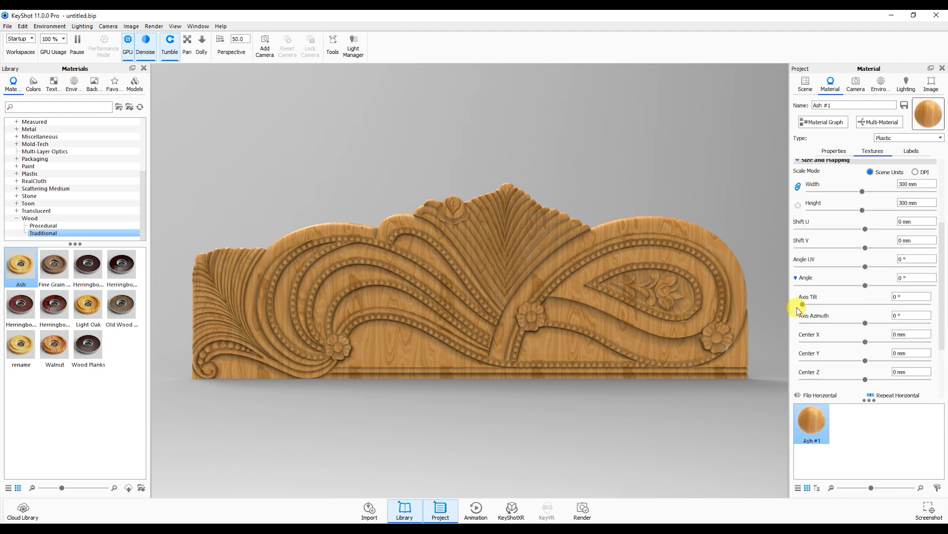
{"action": "left_click", "coordinate": [901, 298]}
{"action": "type", "text": "90"}
{"action": "key", "text": "Tab"}
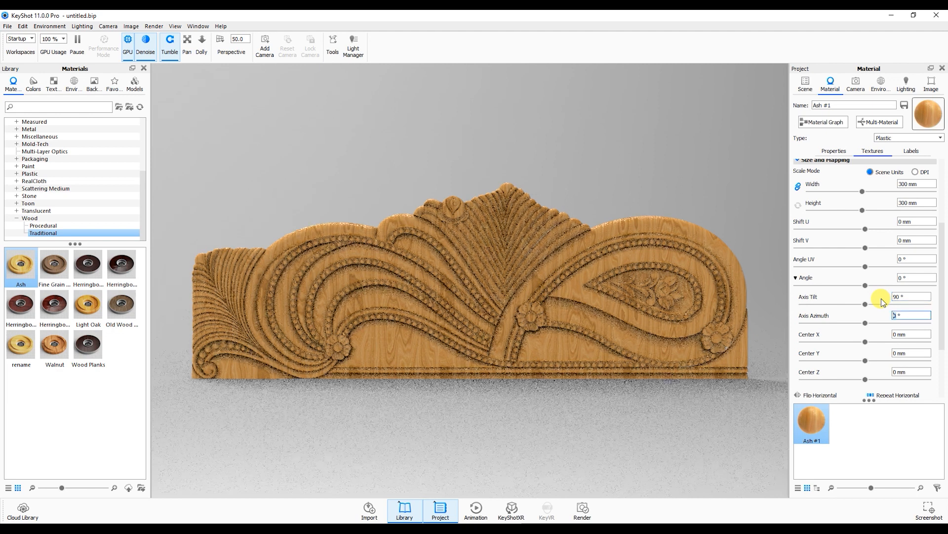
{"action": "type", "text": "90"}
{"action": "key", "text": "Tab"}
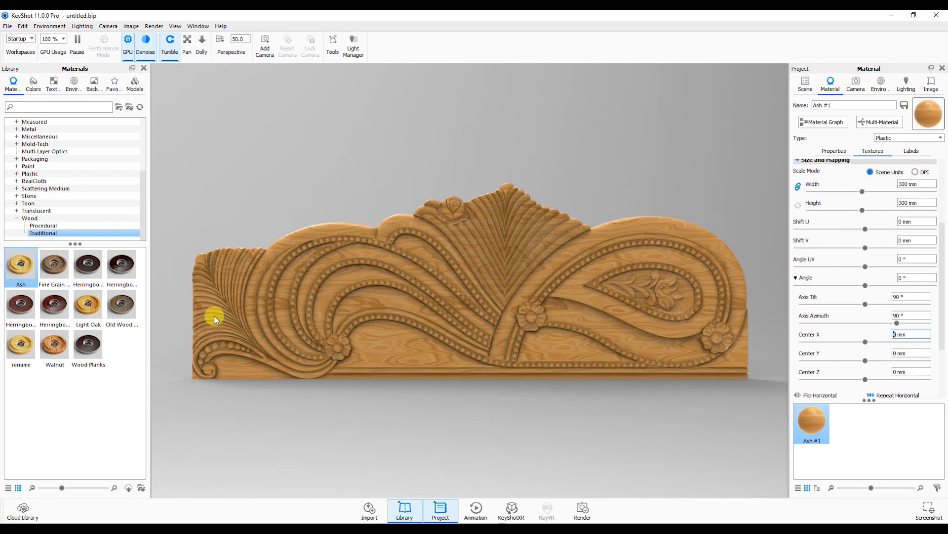
Adjust the Ash texture to a 90° angle with 0° axis azimuth, brightness 1.36 and contrast 1.9
{"action": "double_click", "coordinate": [410, 371]}
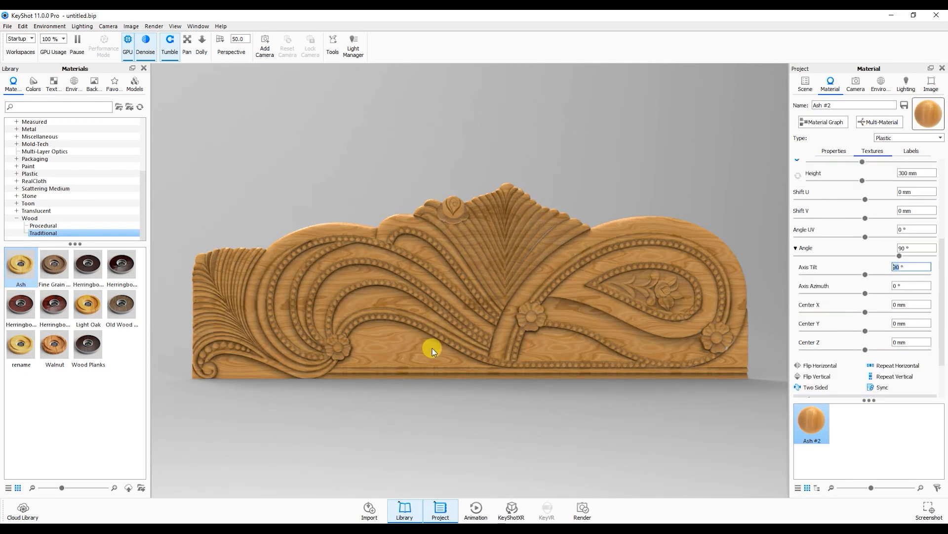
{"action": "left_click", "coordinate": [795, 248]}
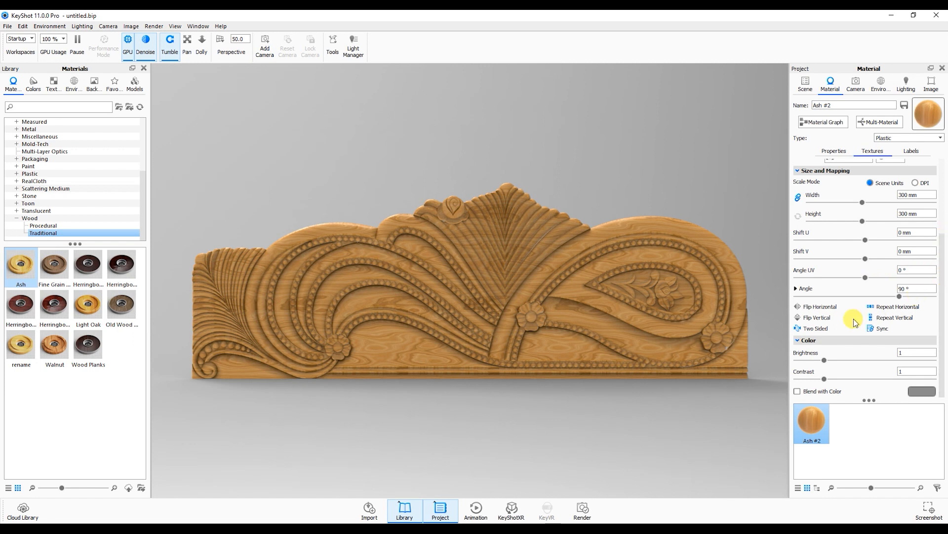
{"action": "mouse_move", "coordinate": [837, 362]}
{"action": "left_mouse_down"}
{"action": "mouse_move", "coordinate": [825, 361]}
{"action": "mouse_move", "coordinate": [851, 380]}
{"action": "mouse_move", "coordinate": [834, 362]}
{"action": "left_mouse_up"}
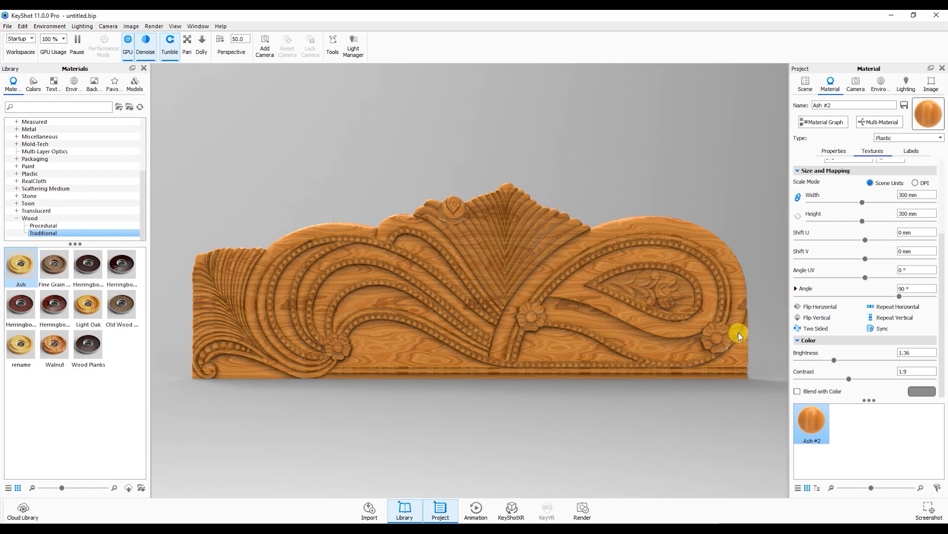
Raise the Ash material's refractive index to 2.034
{"action": "scroll", "coordinate": [812, 176], "scroll_direction": "up", "scroll_amount": 2}
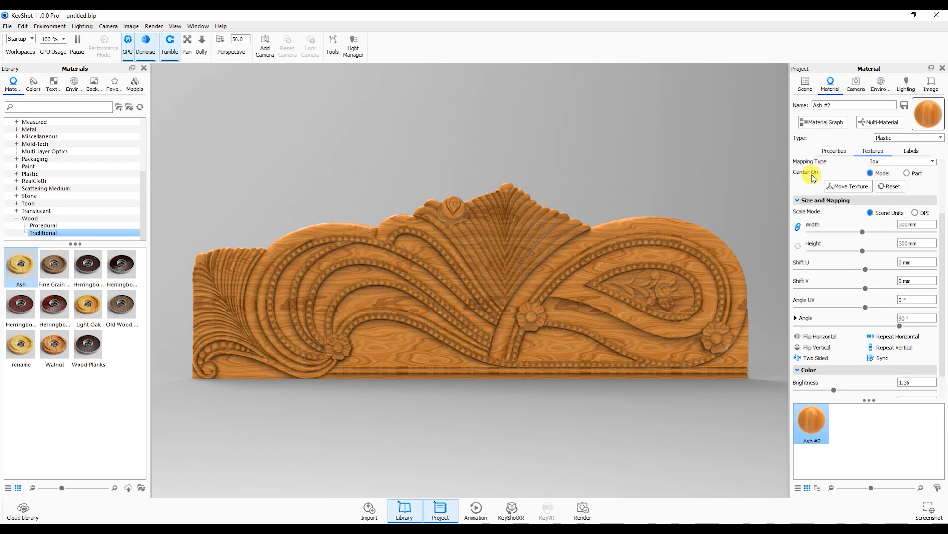
{"action": "scroll", "coordinate": [811, 200], "scroll_direction": "up", "scroll_amount": 3}
{"action": "left_click", "coordinate": [832, 151]}
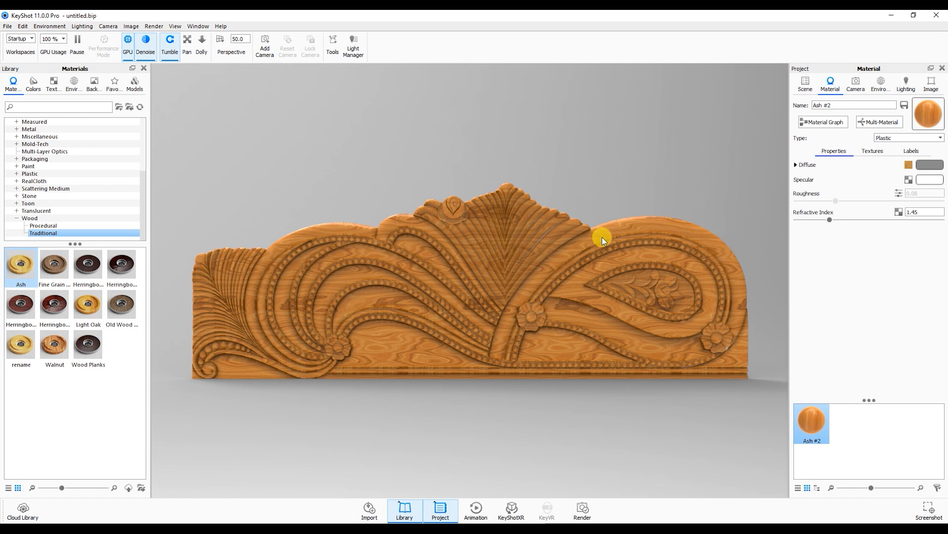
{"action": "left_click_drag", "start_coordinate": [830, 220], "coordinate": [871, 220]}
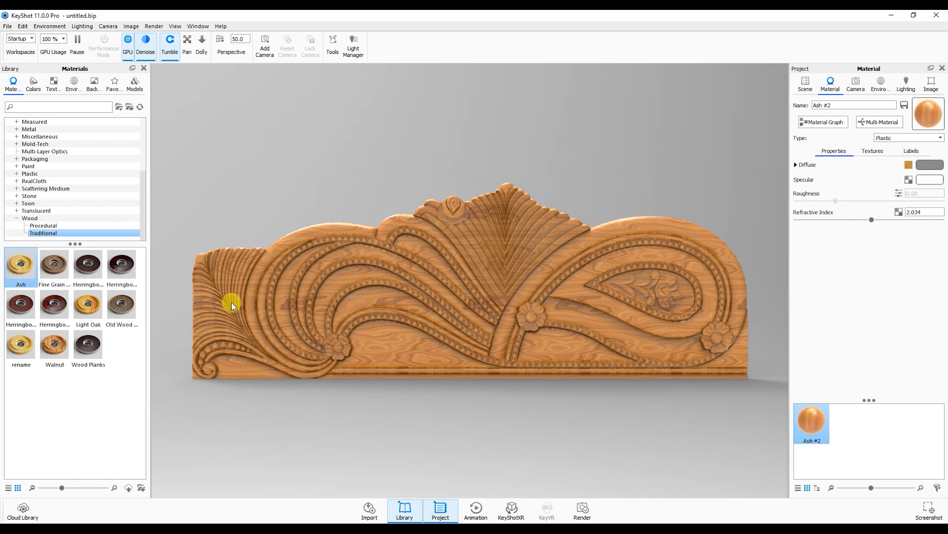
Add a ground plane to the scene beneath the headboard
{"action": "left_click", "coordinate": [23, 26]}
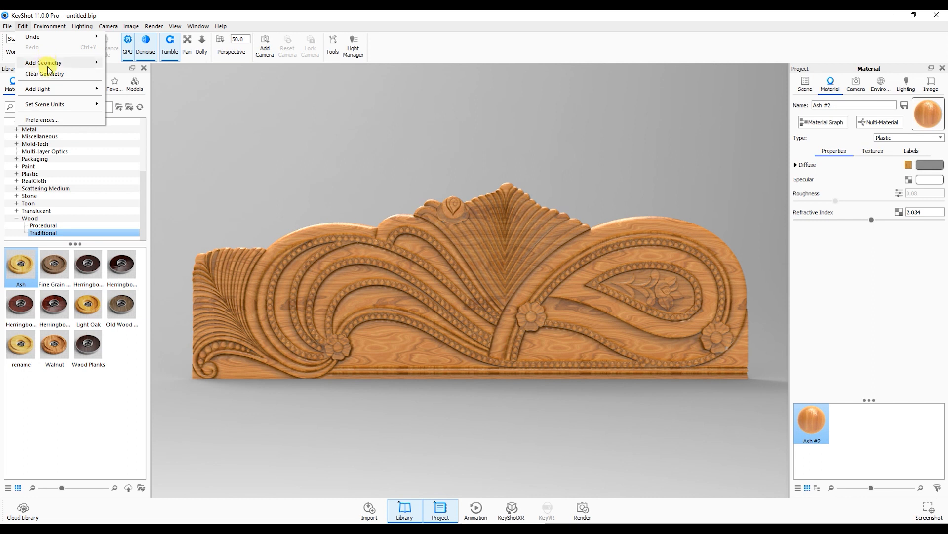
{"action": "mouse_move", "coordinate": [45, 63]}
{"action": "left_click", "coordinate": [133, 63]}
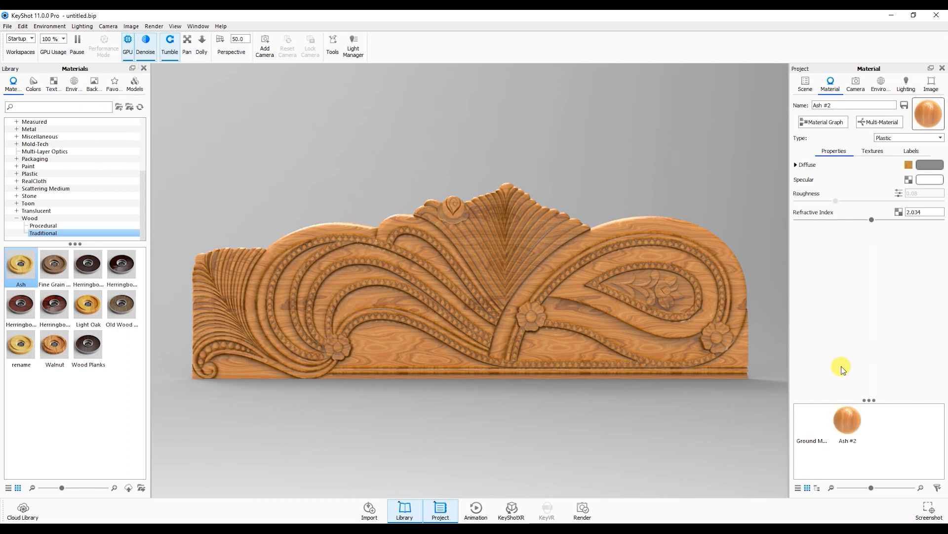
Set the Ground Material's specular colour to white (#FFFFFF) so the ground reflects the headboard
{"action": "left_click", "coordinate": [813, 424]}
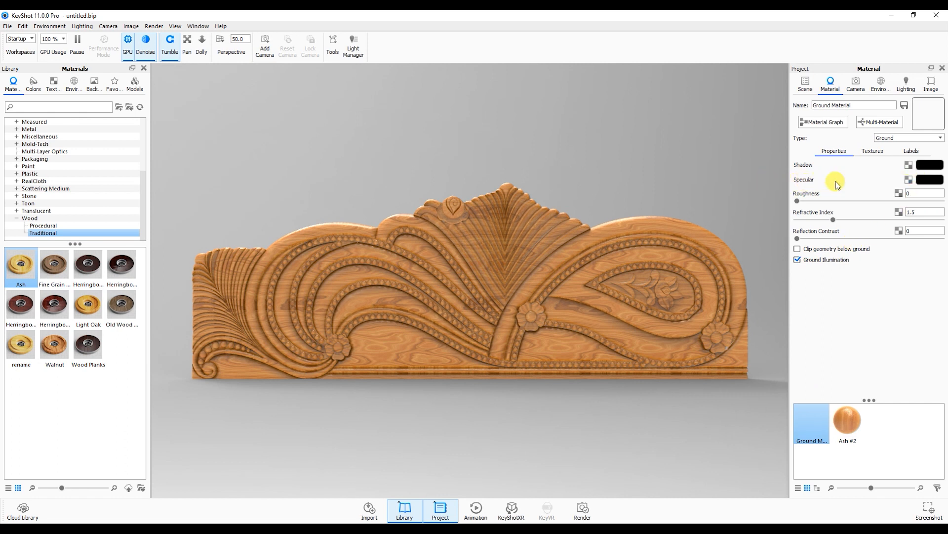
{"action": "left_click", "coordinate": [926, 179]}
{"action": "left_click_drag", "start_coordinate": [866, 132], "coordinate": [783, 78]}
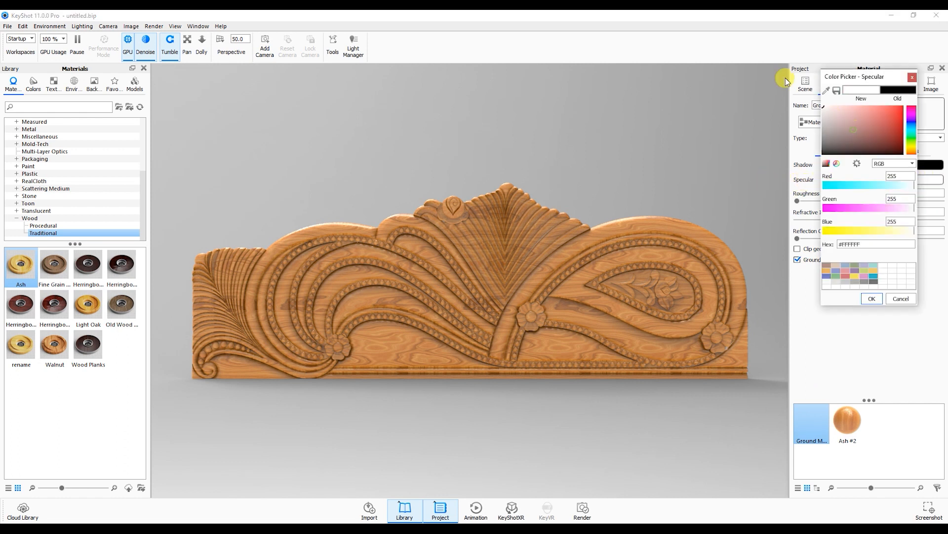
{"action": "left_click", "coordinate": [871, 298]}
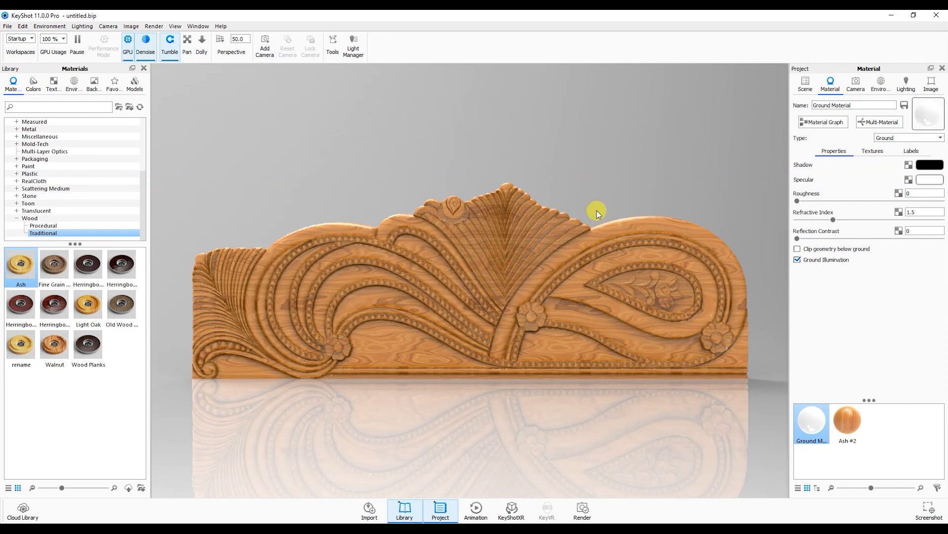
Try a plain white colour as the scene background and return to the Lighting Environment background
{"action": "left_click", "coordinate": [882, 85]}
{"action": "scroll", "coordinate": [869, 374], "scroll_direction": "down", "scroll_amount": 1}
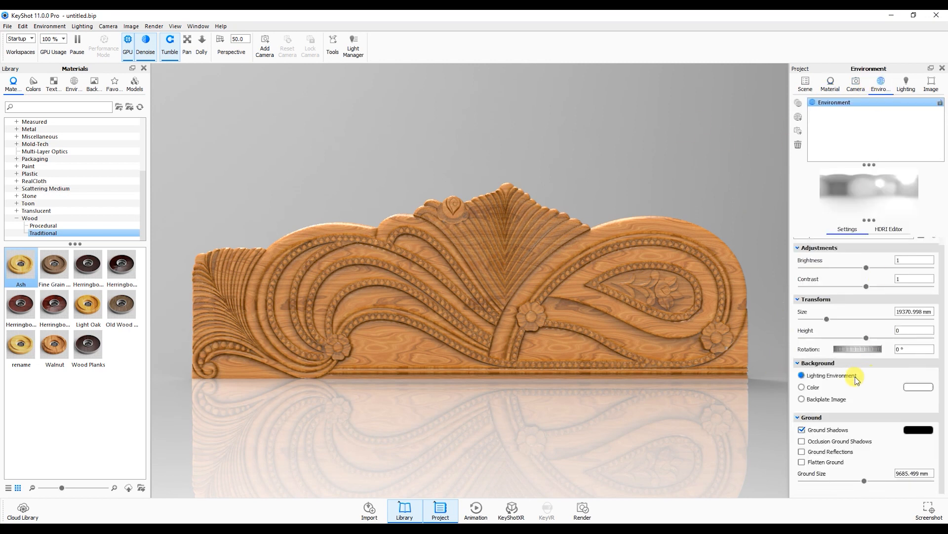
{"action": "left_click", "coordinate": [801, 388]}
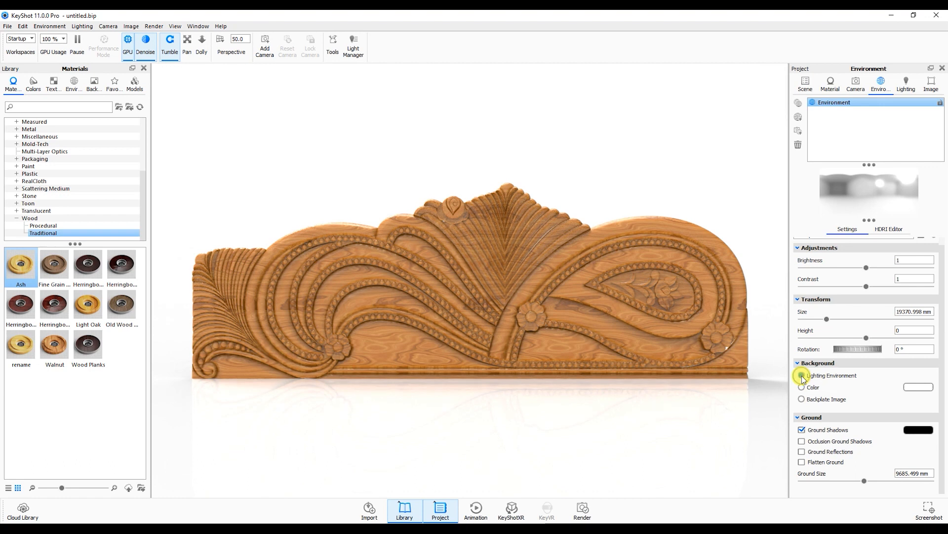
{"action": "left_click", "coordinate": [801, 377]}
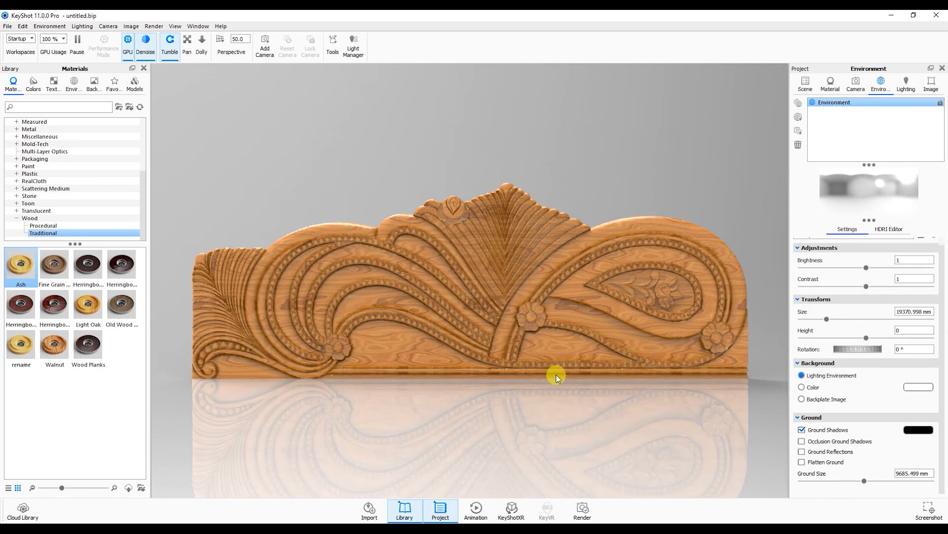
Configure the still image render output as JPEG at quality 100 with the 1024 x 698 resolution preset
{"action": "left_click", "coordinate": [583, 514]}
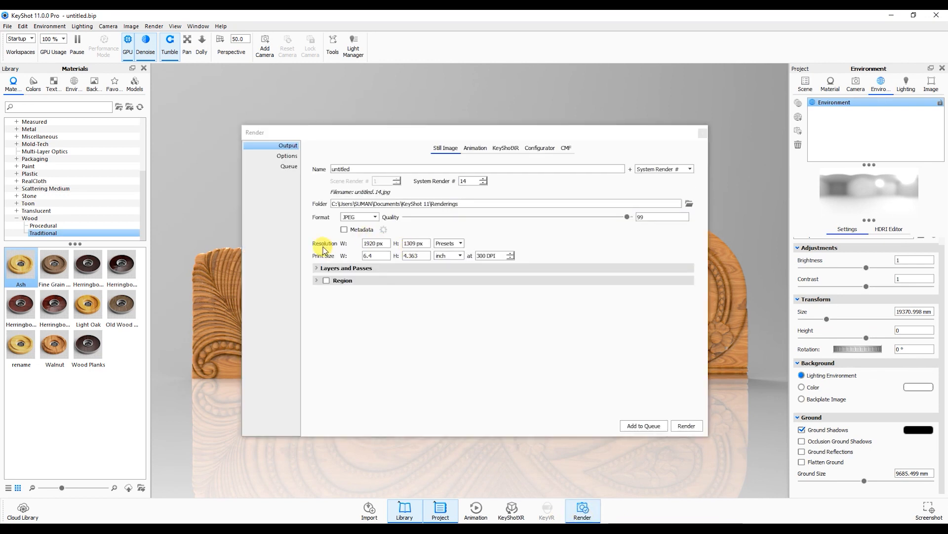
{"action": "left_click", "coordinate": [450, 244]}
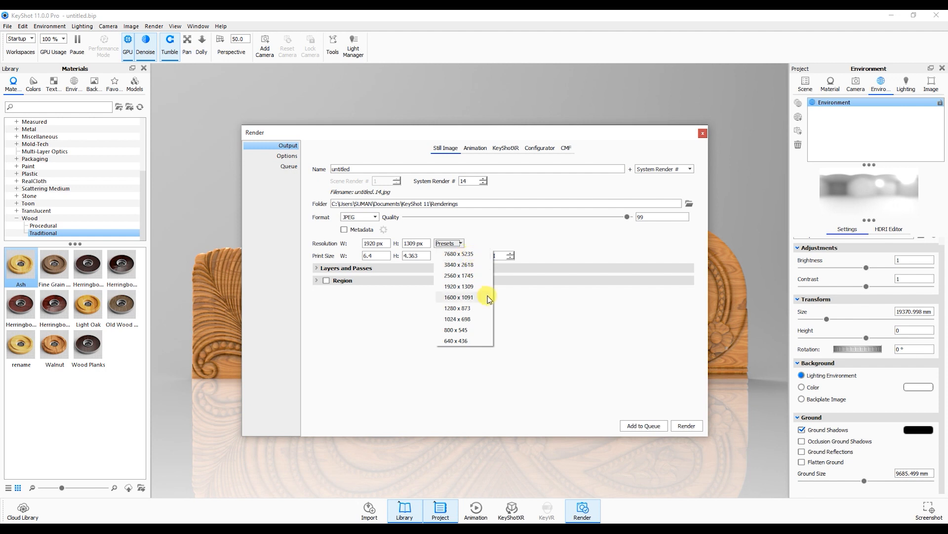
{"action": "left_click", "coordinate": [477, 318]}
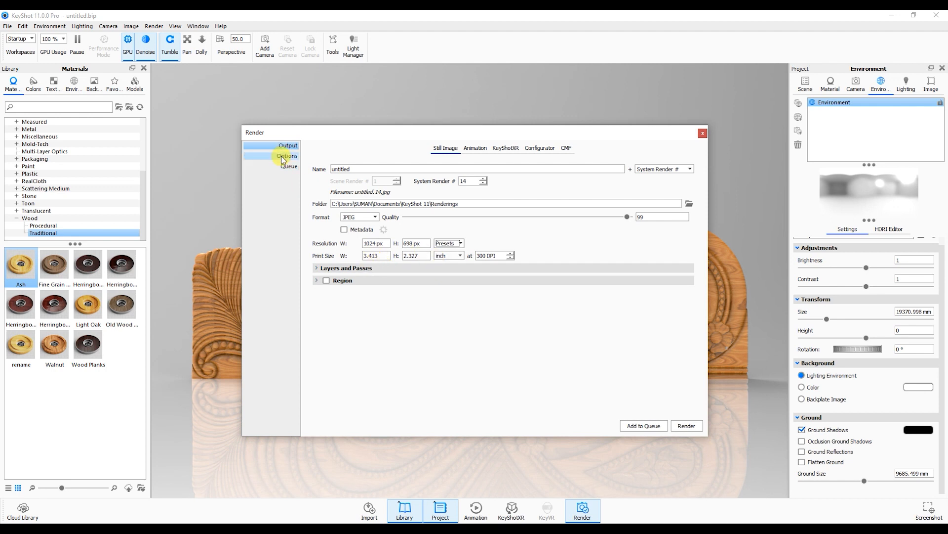
{"action": "left_click_drag", "start_coordinate": [627, 217], "coordinate": [675, 219]}
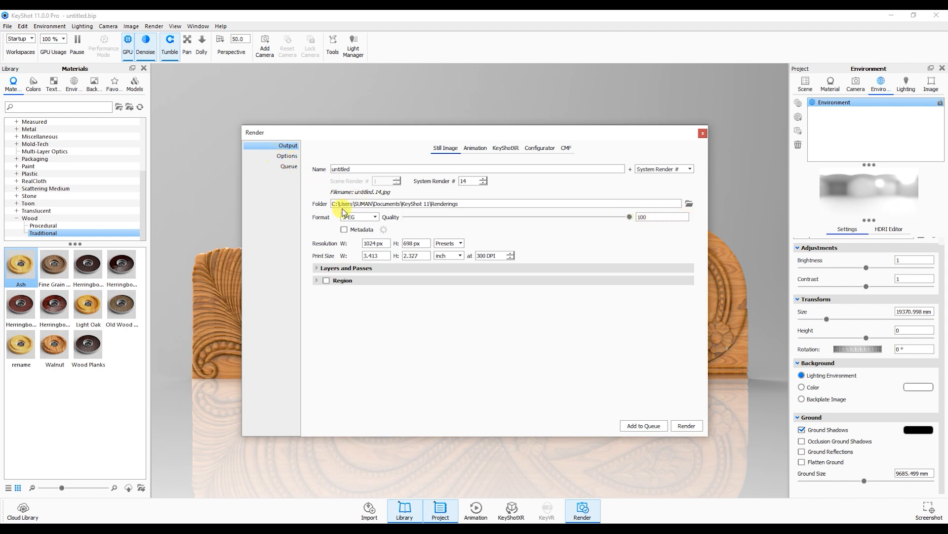
{"action": "left_click", "coordinate": [375, 217]}
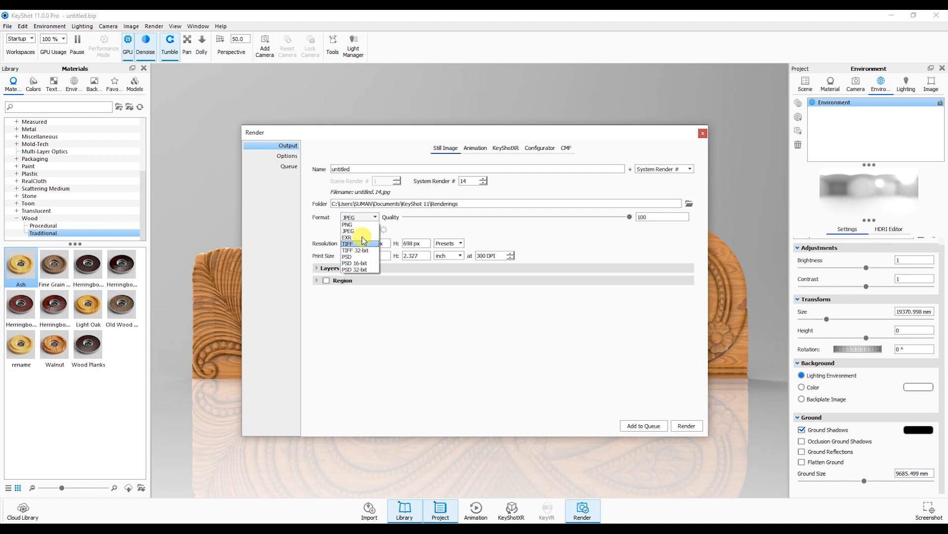
{"action": "left_click", "coordinate": [363, 231]}
Try the CPU and GPU render engine modes in the render options, ending on GPU Mode
{"action": "left_click", "coordinate": [289, 156]}
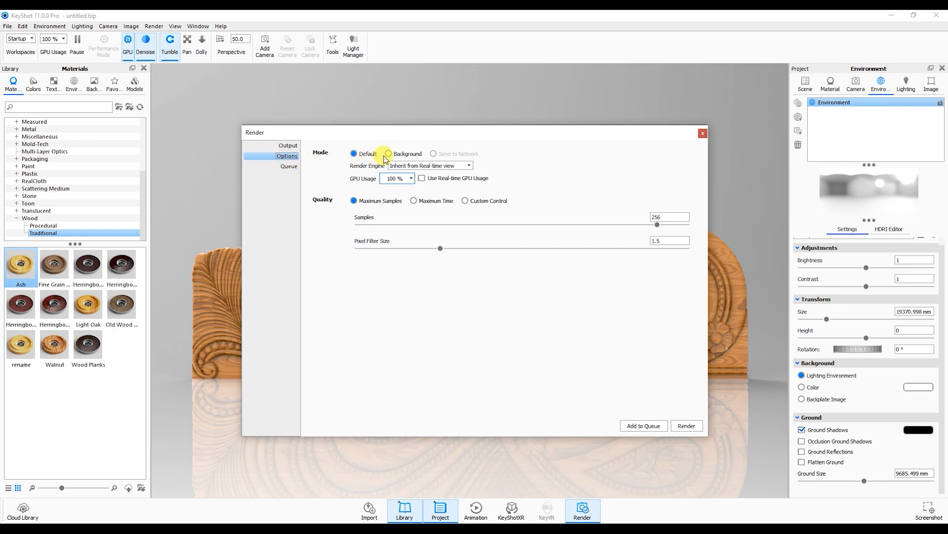
{"action": "left_click", "coordinate": [402, 166]}
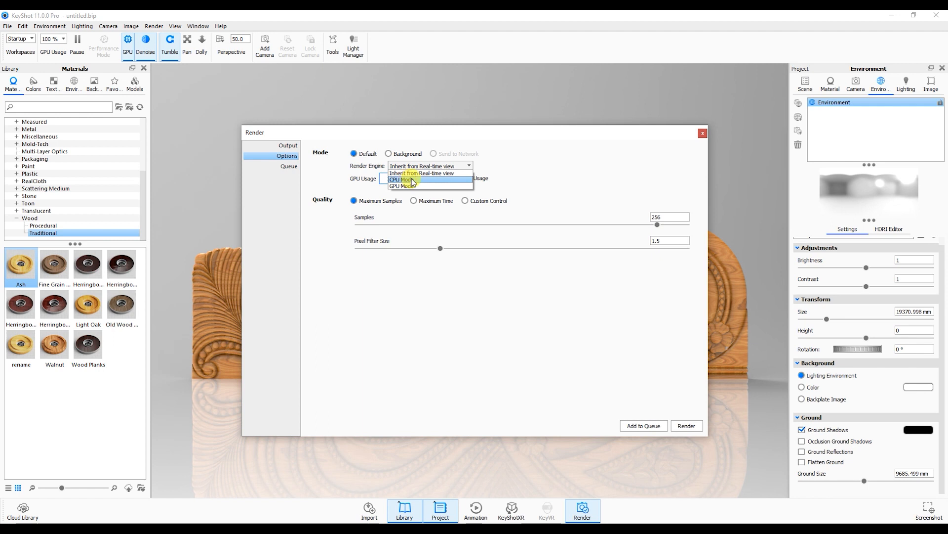
{"action": "left_click", "coordinate": [418, 186]}
{"action": "left_click", "coordinate": [418, 165]}
{"action": "left_click", "coordinate": [417, 179]}
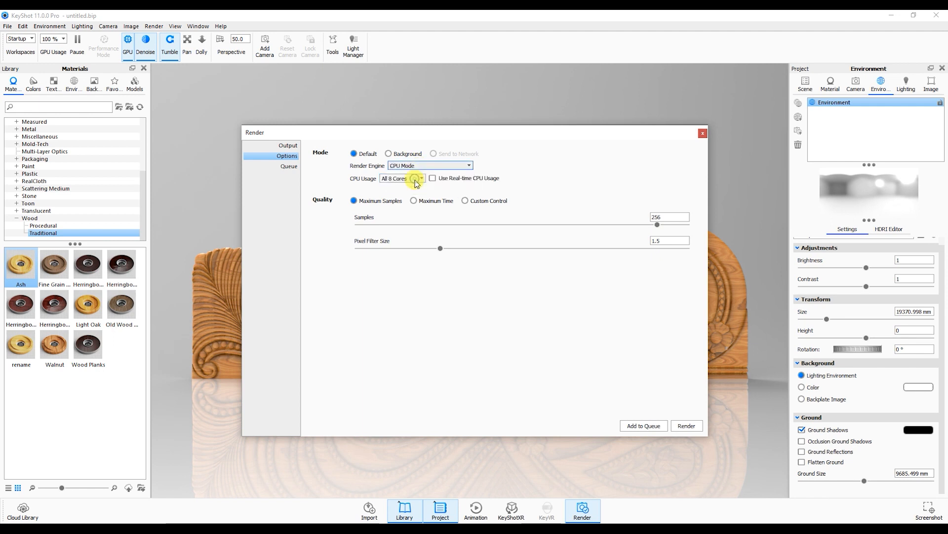
{"action": "left_click", "coordinate": [422, 165]}
{"action": "left_click", "coordinate": [410, 187]}
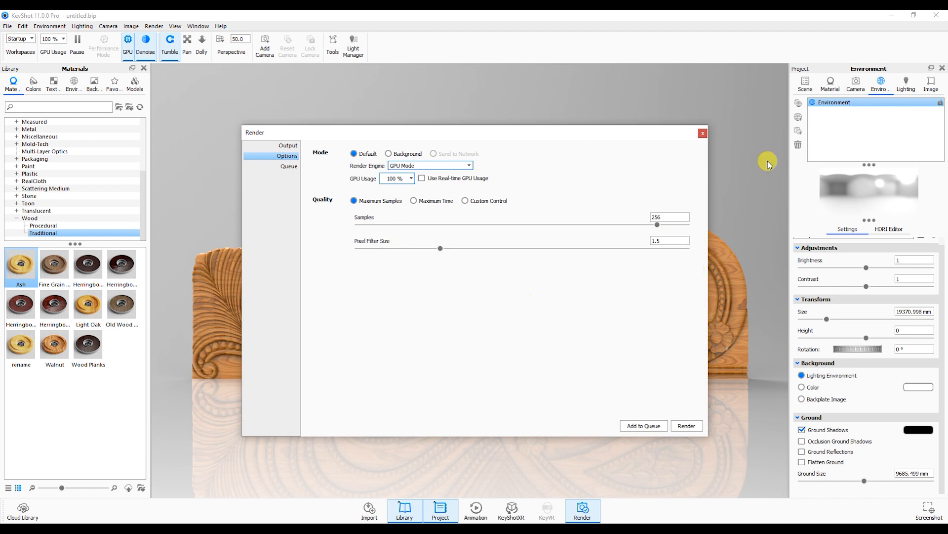
{"action": "left_click", "coordinate": [283, 166]}
{"action": "left_click", "coordinate": [285, 156]}
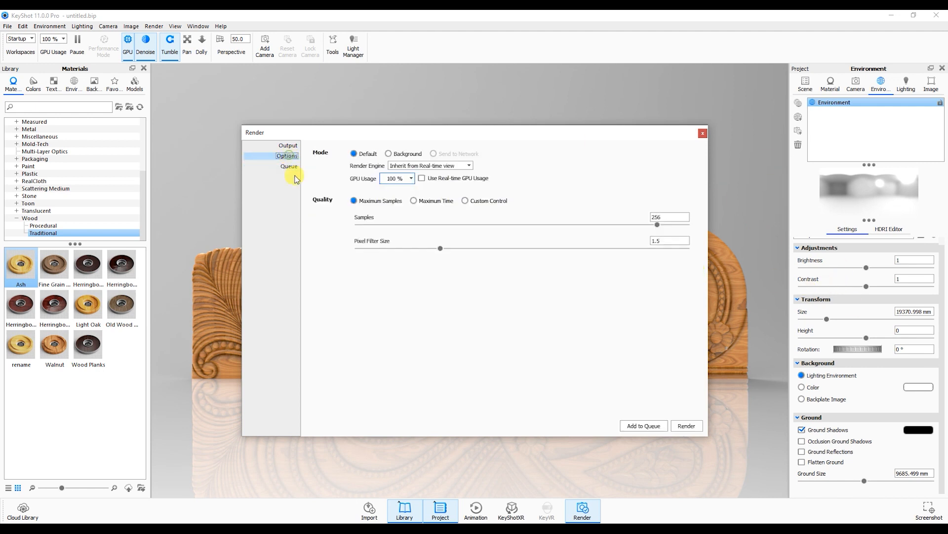
Add the headboard still image as a job to the render queue
{"action": "left_click_drag", "start_coordinate": [593, 133], "coordinate": [946, 134]}
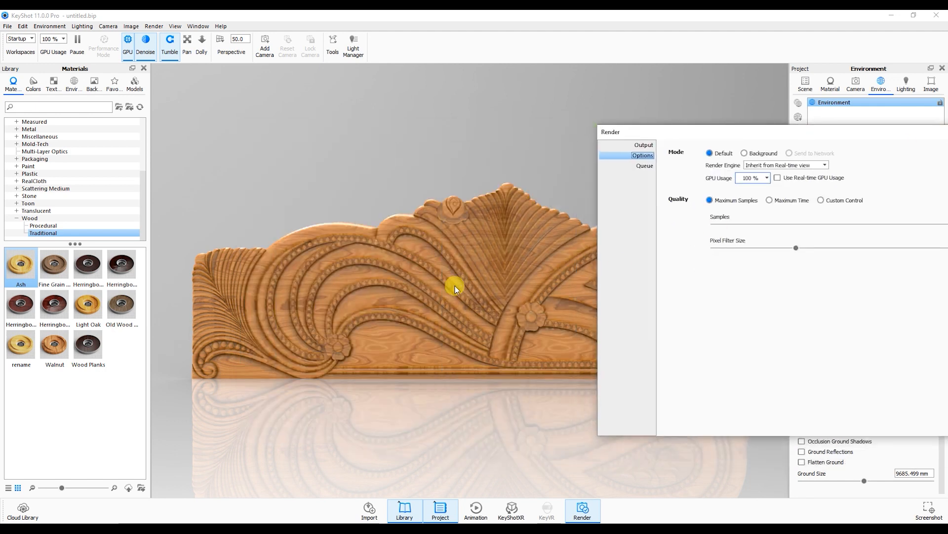
{"action": "left_click_drag", "start_coordinate": [635, 133], "coordinate": [474, 132]}
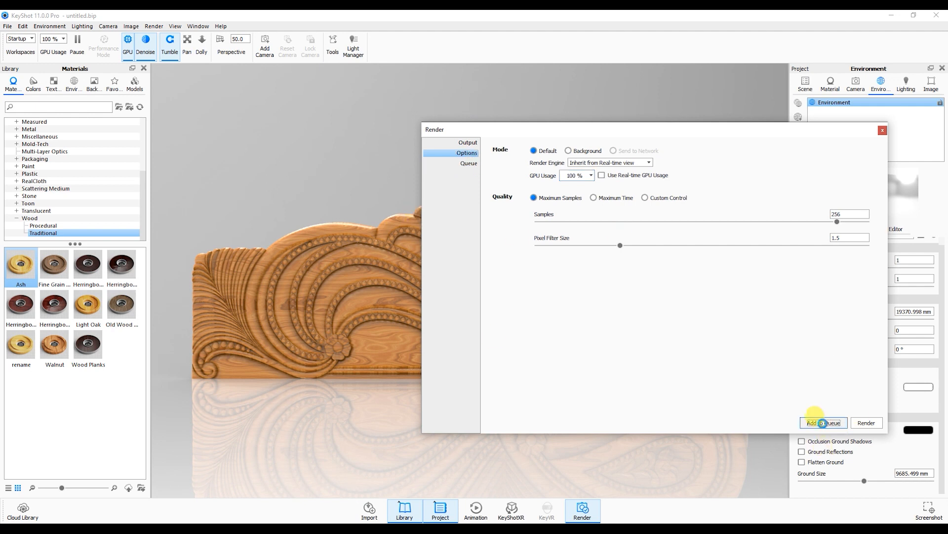
{"action": "left_click", "coordinate": [823, 423]}
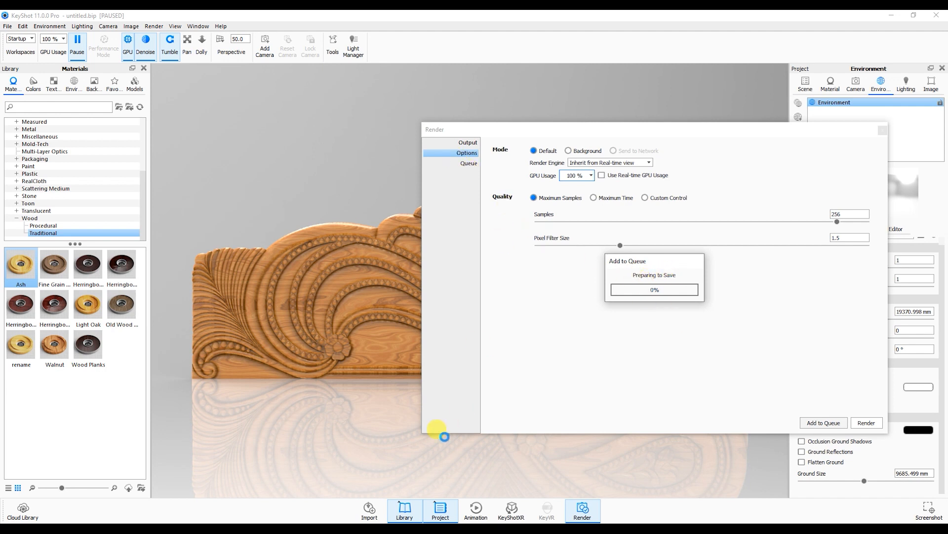
Switch to File Explorer and check the size of file 2 in New folder on drive F
{"action": "mouse_move", "coordinate": [238, 527]}
{"action": "left_click", "coordinate": [239, 487]}
{"action": "left_click", "coordinate": [359, 280]}
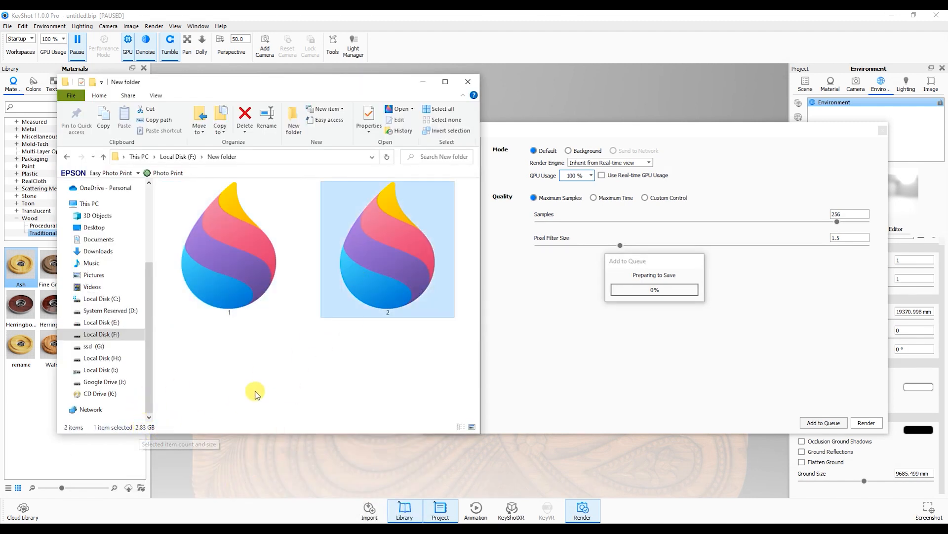
{"action": "left_click", "coordinate": [349, 343]}
{"action": "left_click", "coordinate": [368, 257]}
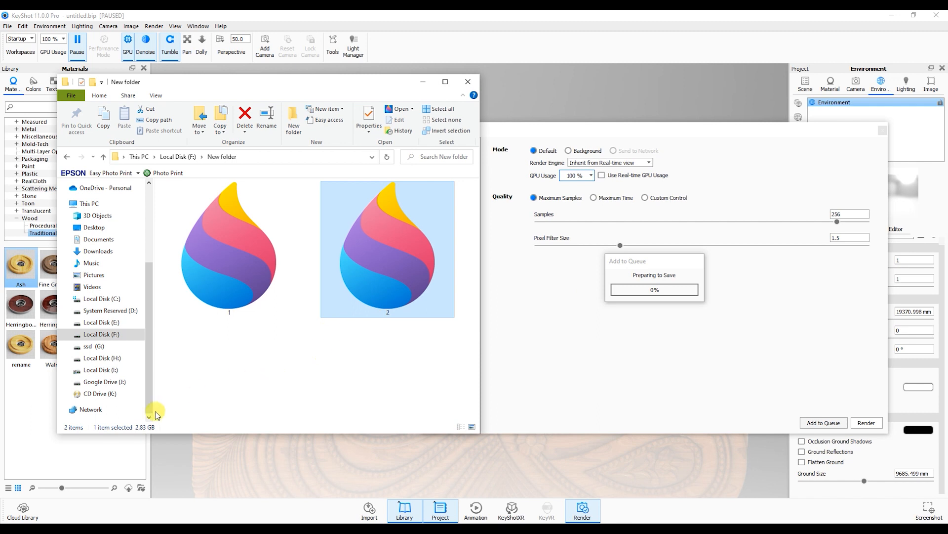
{"action": "left_click", "coordinate": [340, 353]}
{"action": "left_click", "coordinate": [367, 273]}
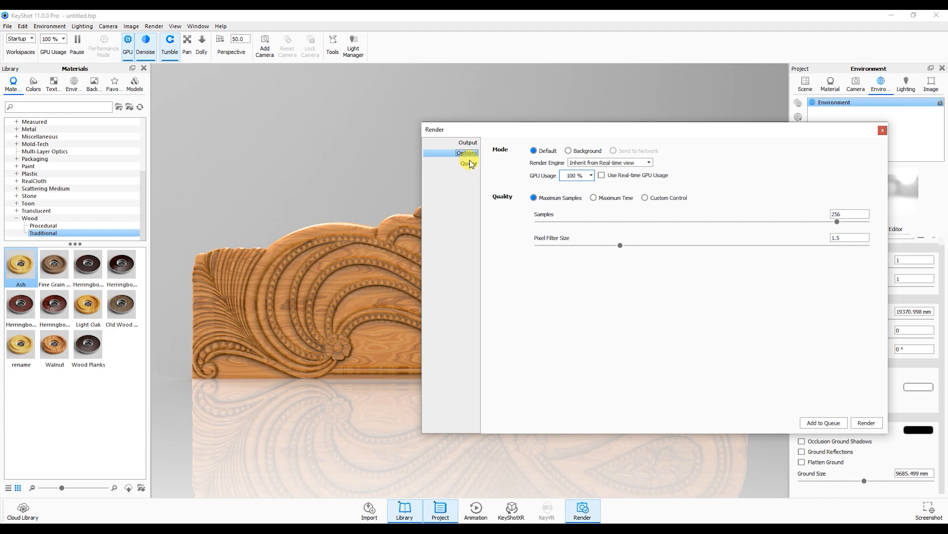
Review the queued image job and compare the queue page with the render options
{"action": "left_click", "coordinate": [469, 163]}
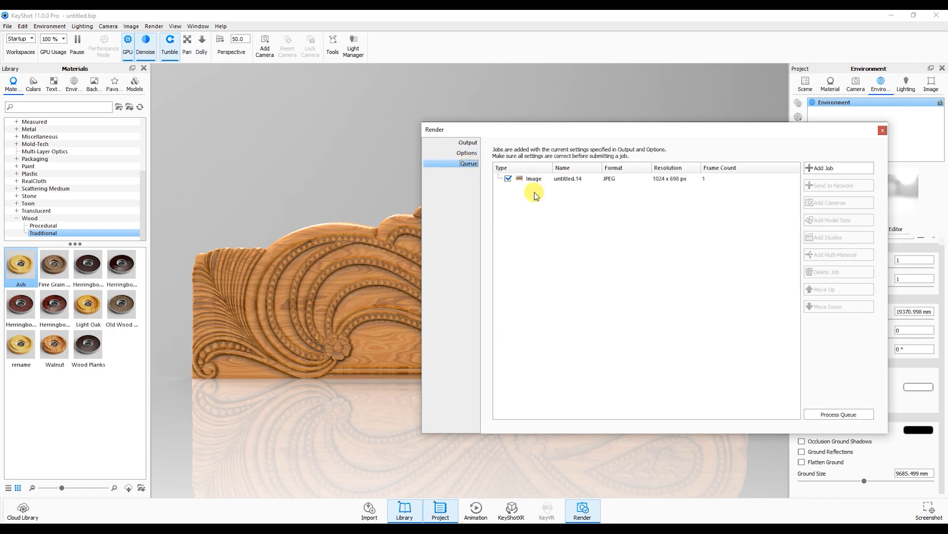
{"action": "mouse_move", "coordinate": [568, 178]}
{"action": "left_click", "coordinate": [613, 178]}
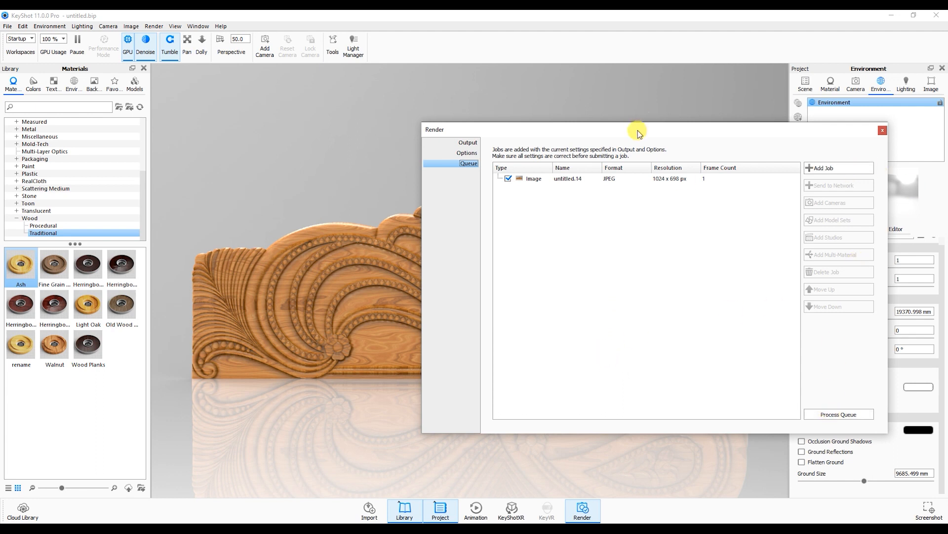
{"action": "left_click_drag", "start_coordinate": [638, 130], "coordinate": [494, 109]}
{"action": "left_click", "coordinate": [326, 131]}
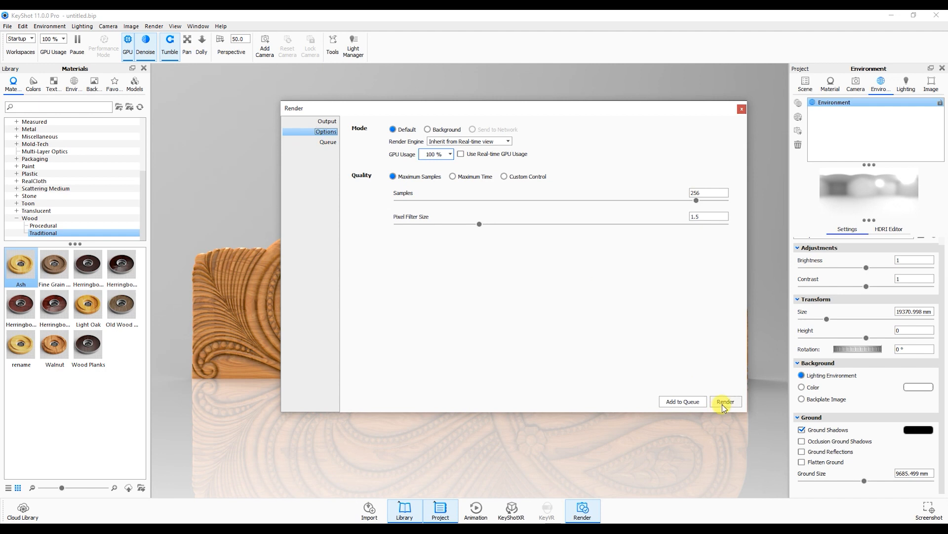
{"action": "left_click", "coordinate": [326, 142]}
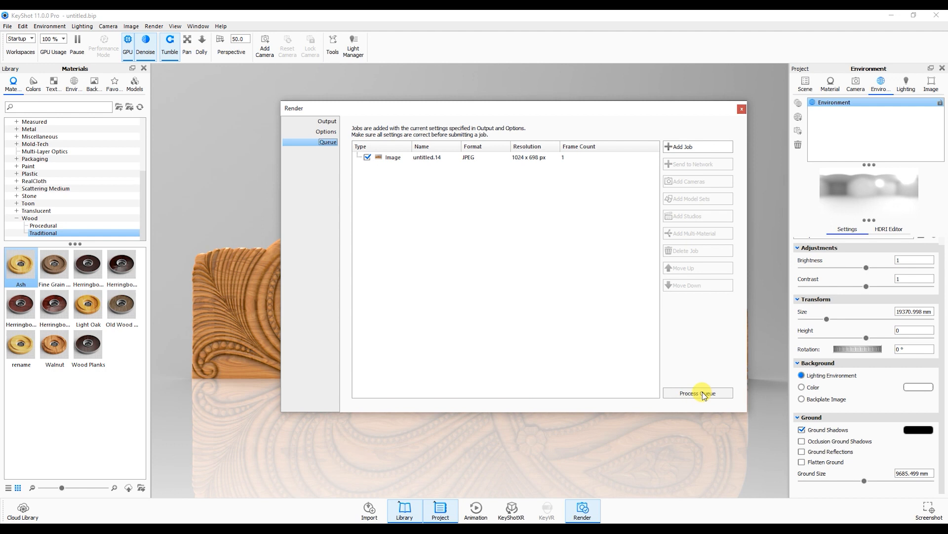
{"action": "left_click", "coordinate": [326, 132]}
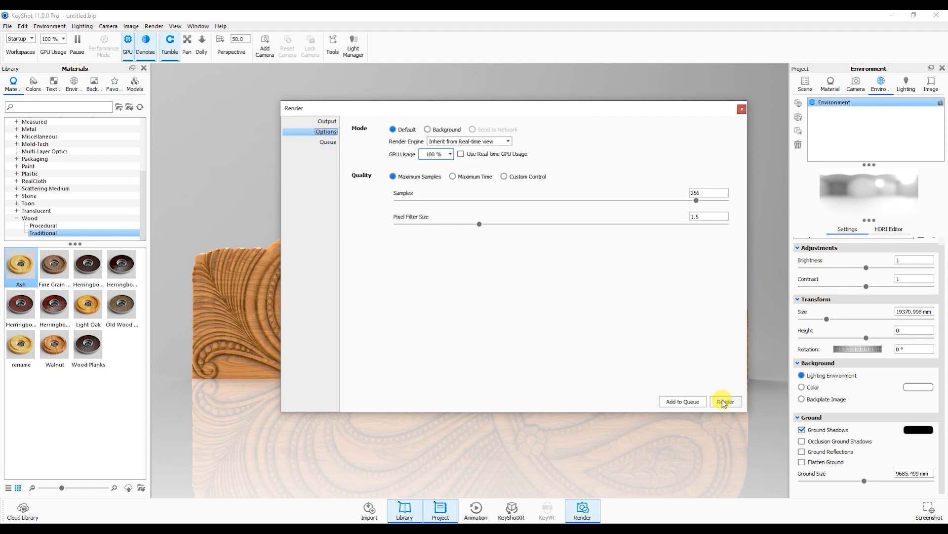
{"action": "left_click", "coordinate": [327, 142]}
Delete the image job from the render queue
{"action": "left_click", "coordinate": [445, 158]}
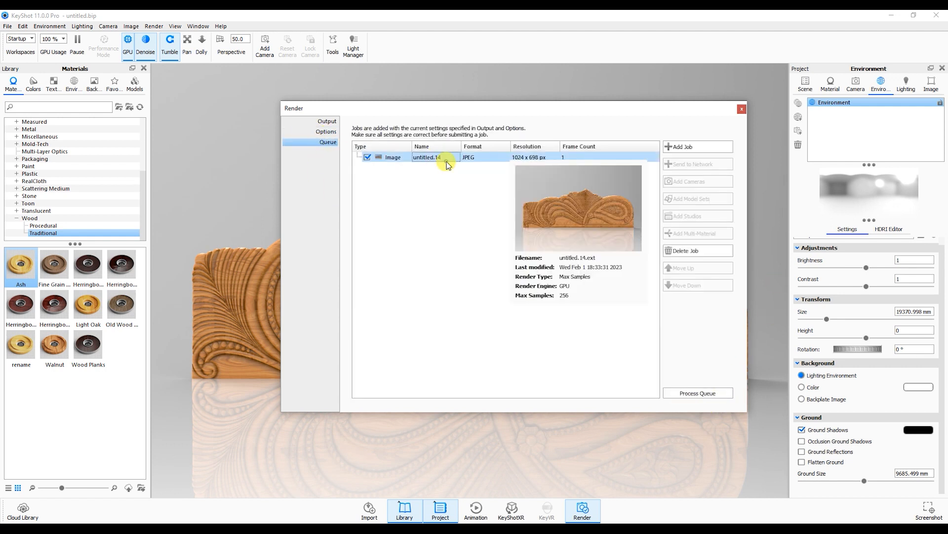
{"action": "left_click", "coordinate": [676, 250]}
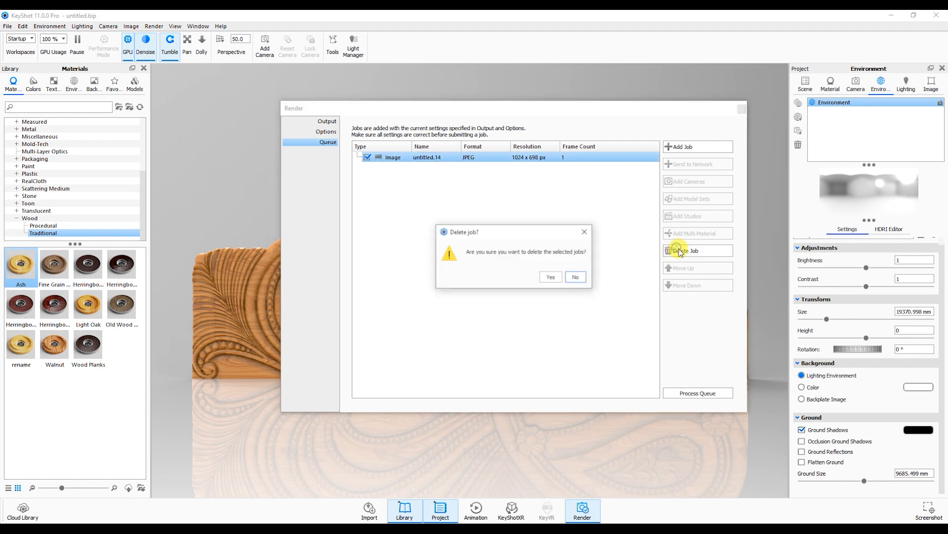
{"action": "left_click", "coordinate": [548, 277]}
Render the headboard still image directly with the current options and accept the finished render
{"action": "left_click", "coordinate": [325, 132]}
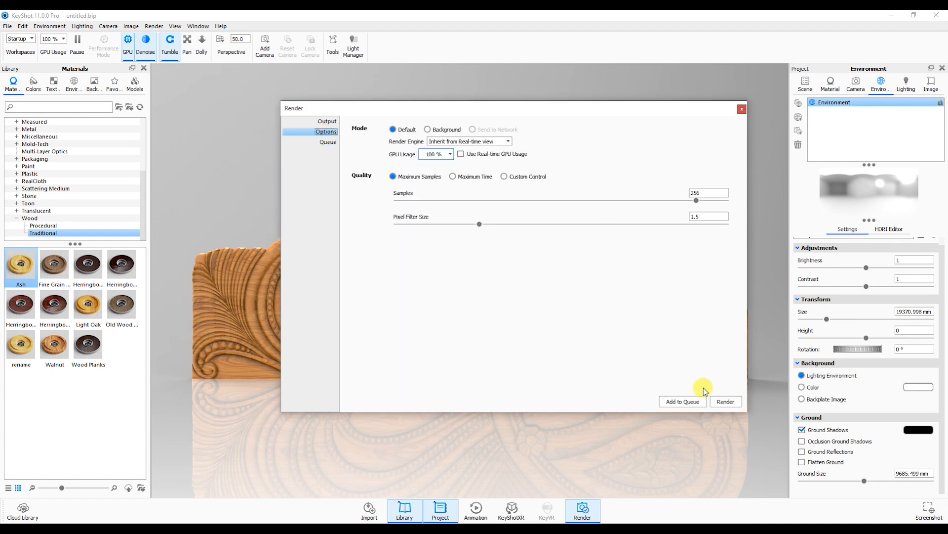
{"action": "left_click", "coordinate": [719, 405]}
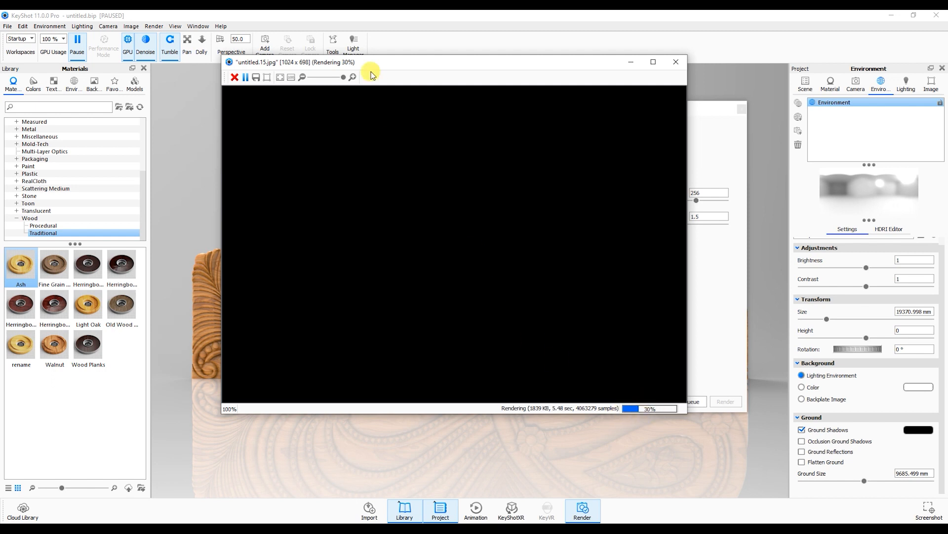
{"action": "left_click_drag", "start_coordinate": [298, 62], "coordinate": [282, 71]}
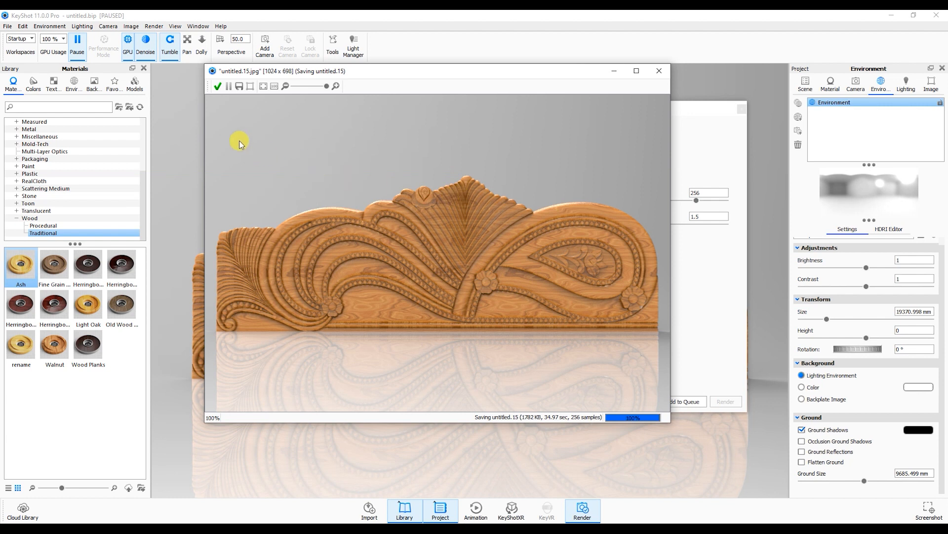
{"action": "left_click", "coordinate": [218, 86]}
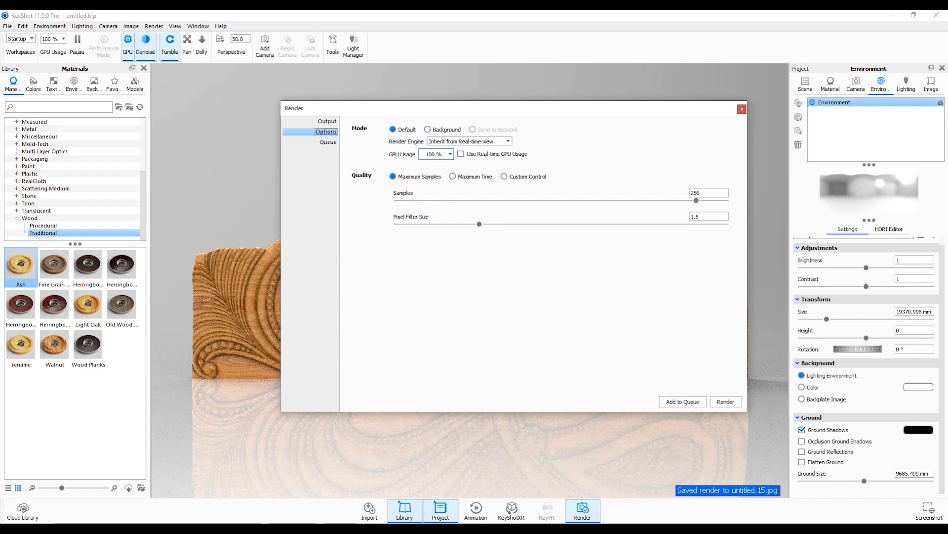
Open the rendered image untitled.15 from the KeyShot 11 Renderings folder in File Explorer
{"action": "left_click", "coordinate": [311, 475]}
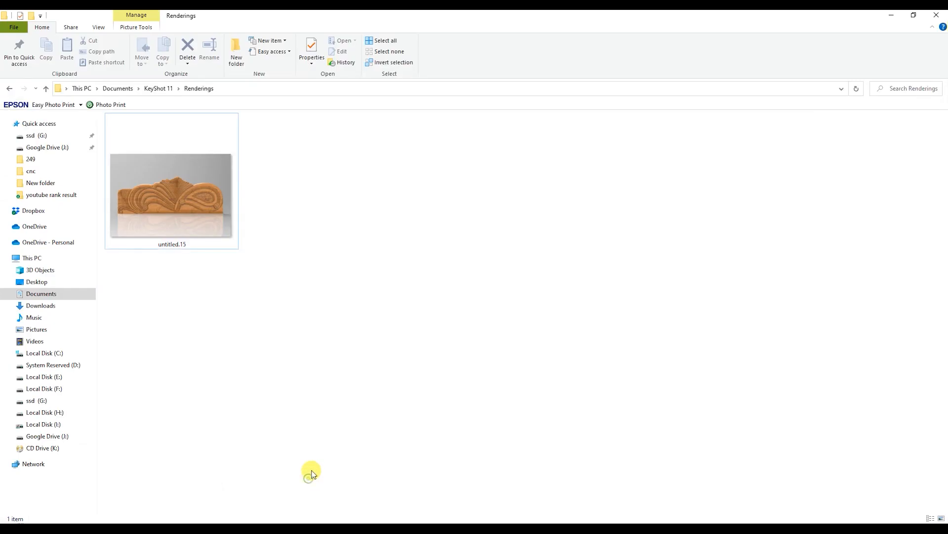
{"action": "double_click", "coordinate": [172, 230]}
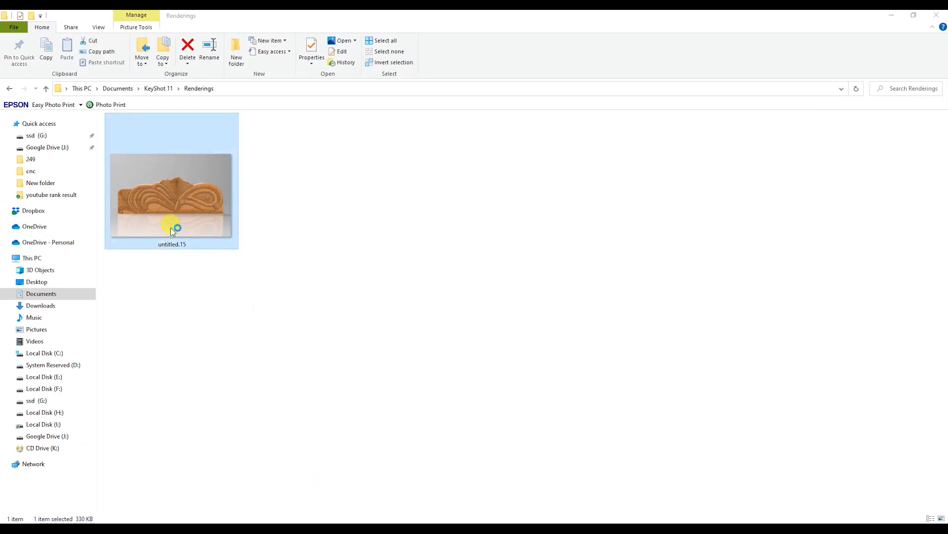
Open the rendered image untitled.15.jpg full size and examine its carving detail up close
{"action": "left_click", "coordinate": [783, 59]}
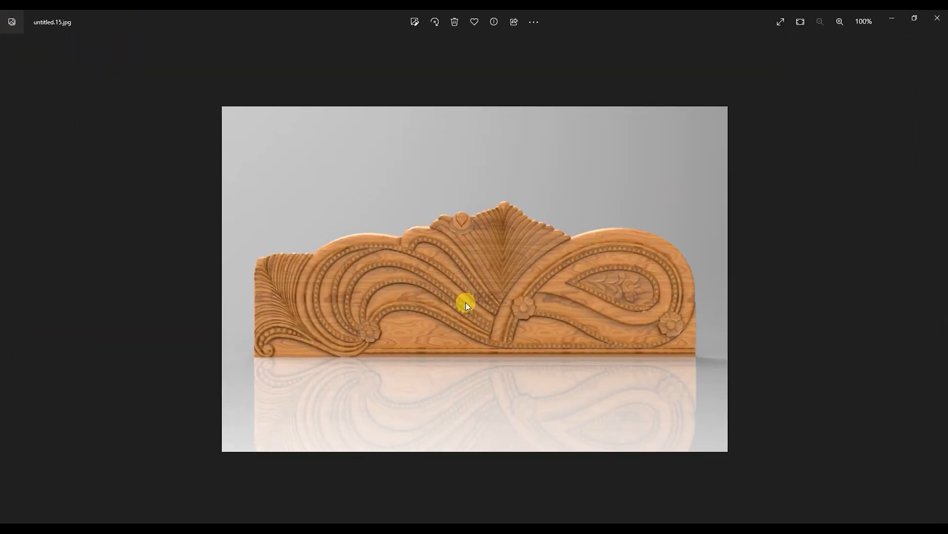
{"action": "scroll", "coordinate": [477, 300], "scroll_direction": "up", "scroll_amount": 5}
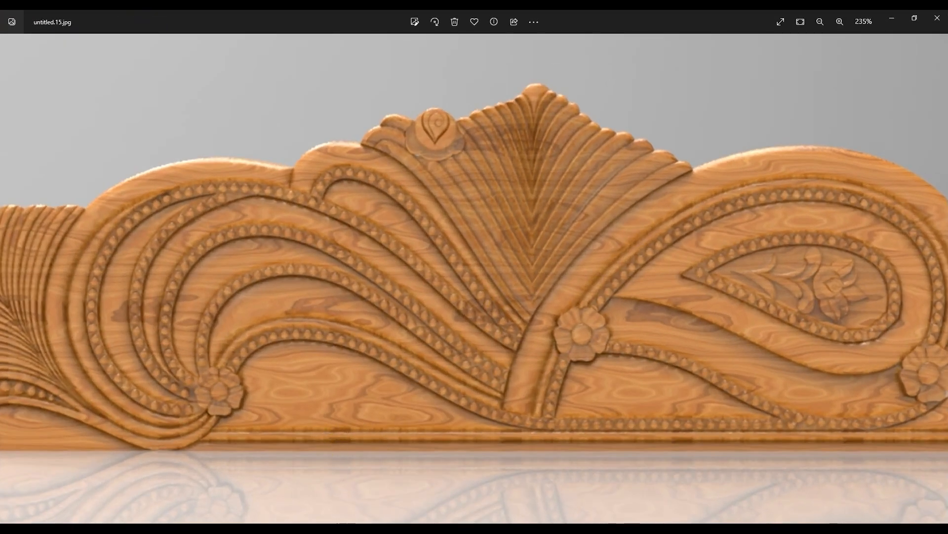
Switch to ArtCAM, close the Create Triangle Mesh dialog and show the headboard relief from the top
{"action": "left_click", "coordinate": [353, 528]}
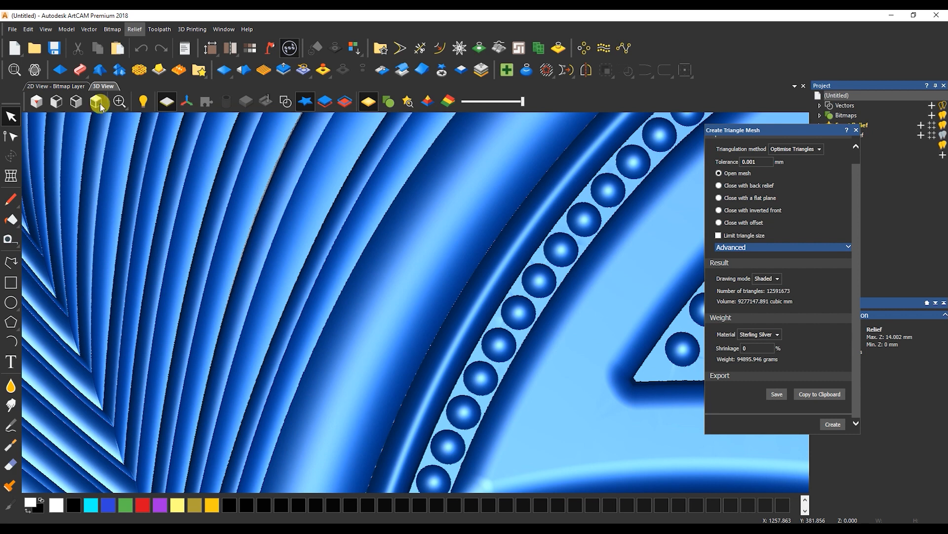
{"action": "left_click", "coordinate": [855, 129]}
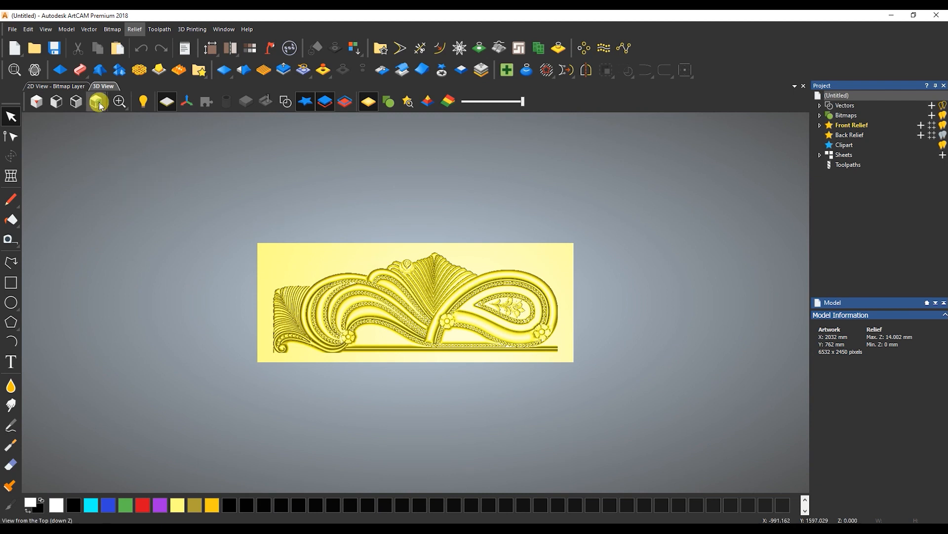
{"action": "scroll", "coordinate": [390, 316], "scroll_direction": "up", "scroll_amount": 3}
{"action": "scroll", "coordinate": [407, 334], "scroll_direction": "down", "scroll_amount": 1}
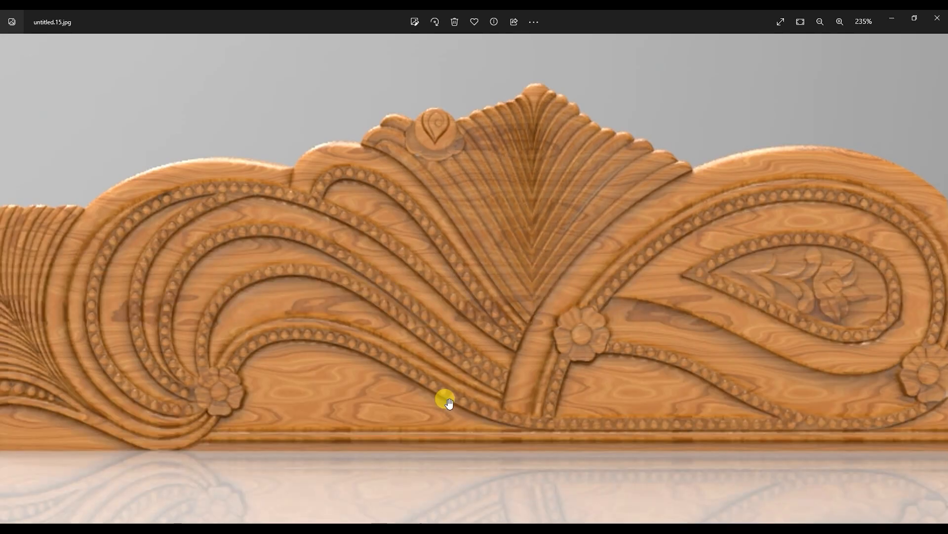
Examine the wood grain, carved details and ground reflection in the rendered image untitled.15.jpg
{"action": "scroll", "coordinate": [449, 307], "scroll_direction": "down", "scroll_amount": 2}
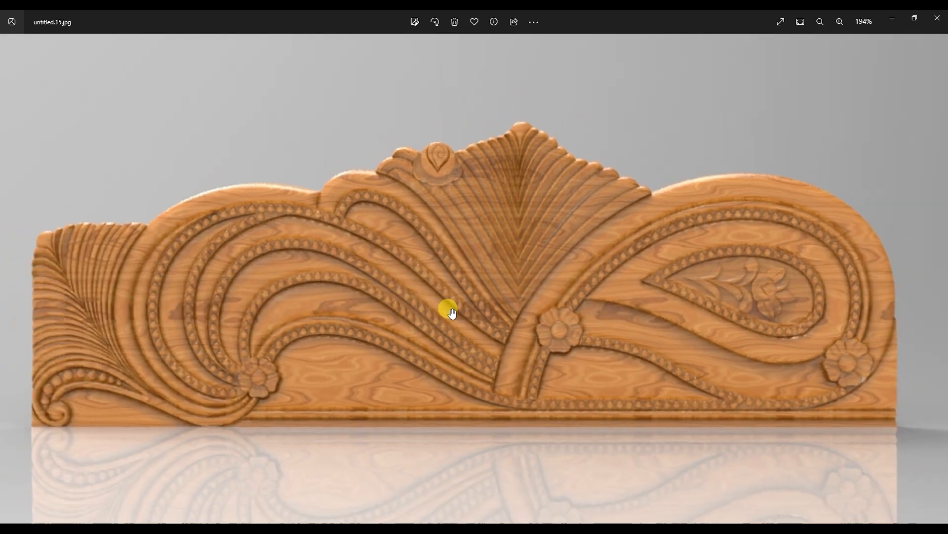
{"action": "scroll", "coordinate": [453, 313], "scroll_direction": "up", "scroll_amount": 2}
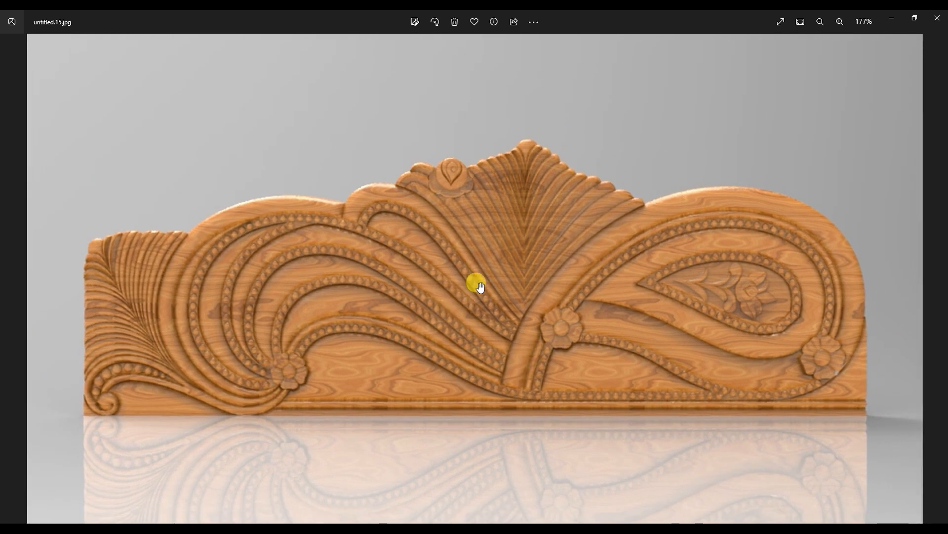
{"action": "scroll", "coordinate": [733, 217], "scroll_direction": "up", "scroll_amount": 2}
{"action": "scroll", "coordinate": [731, 217], "scroll_direction": "up", "scroll_amount": 4}
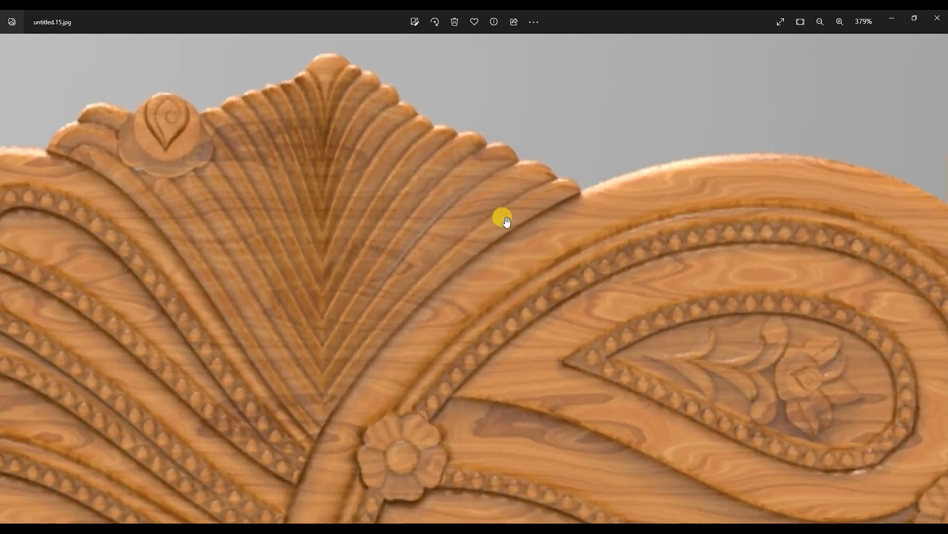
{"action": "scroll", "coordinate": [505, 222], "scroll_direction": "down", "scroll_amount": 10}
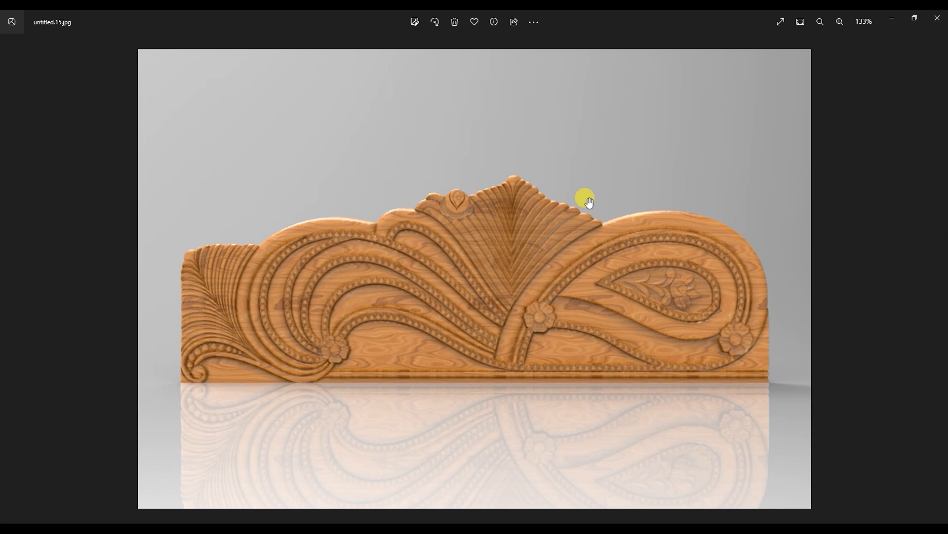
{"action": "scroll", "coordinate": [508, 215], "scroll_direction": "down", "scroll_amount": 2}
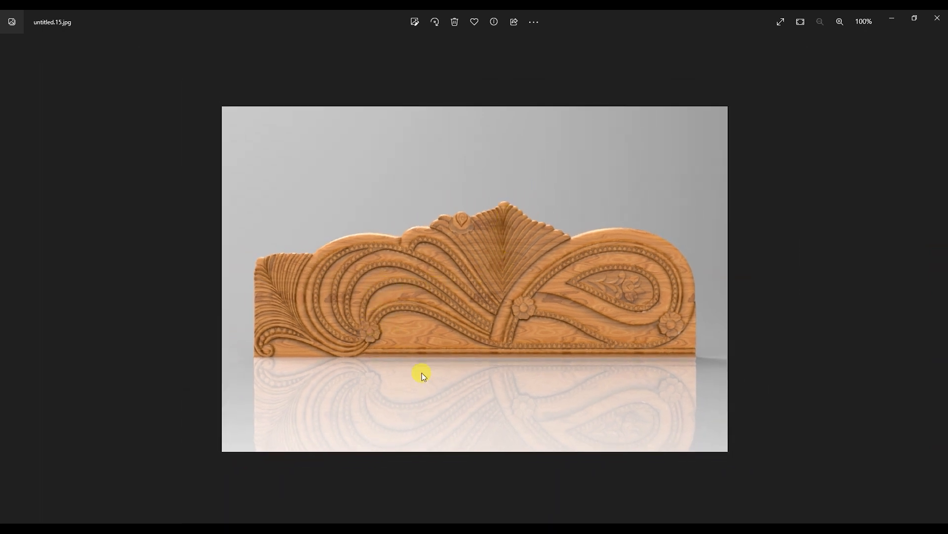
Switch to KeyShot and review the still image output settings and the available resolution presets
{"action": "left_click", "coordinate": [403, 530]}
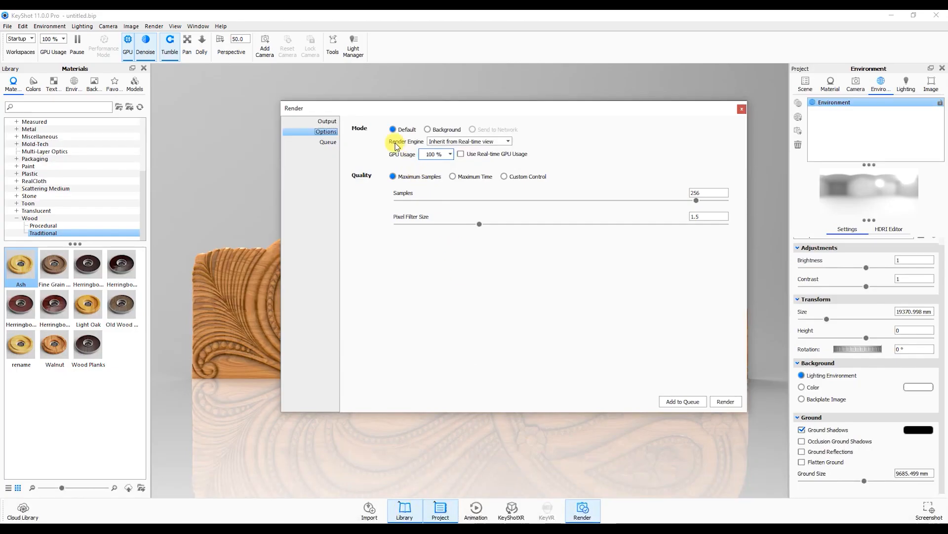
{"action": "left_click", "coordinate": [326, 122]}
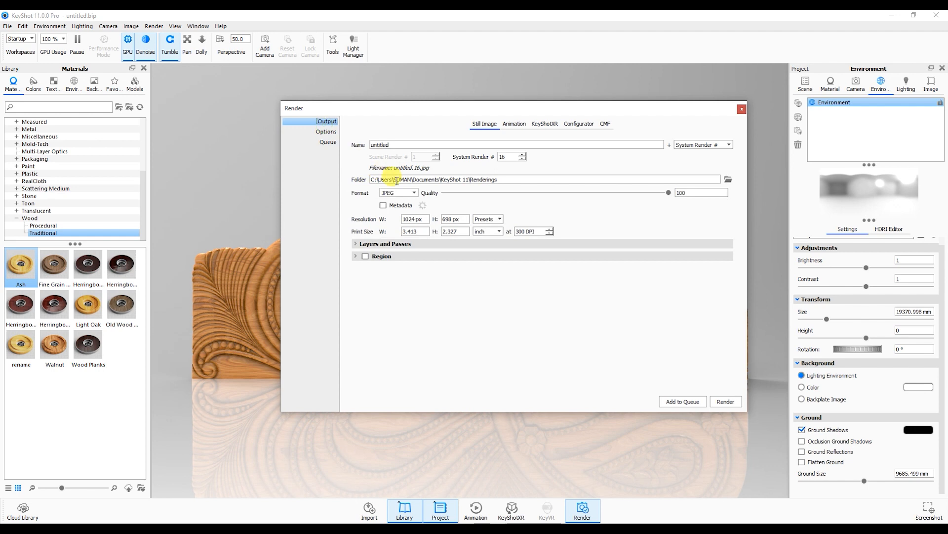
{"action": "left_click", "coordinate": [500, 219]}
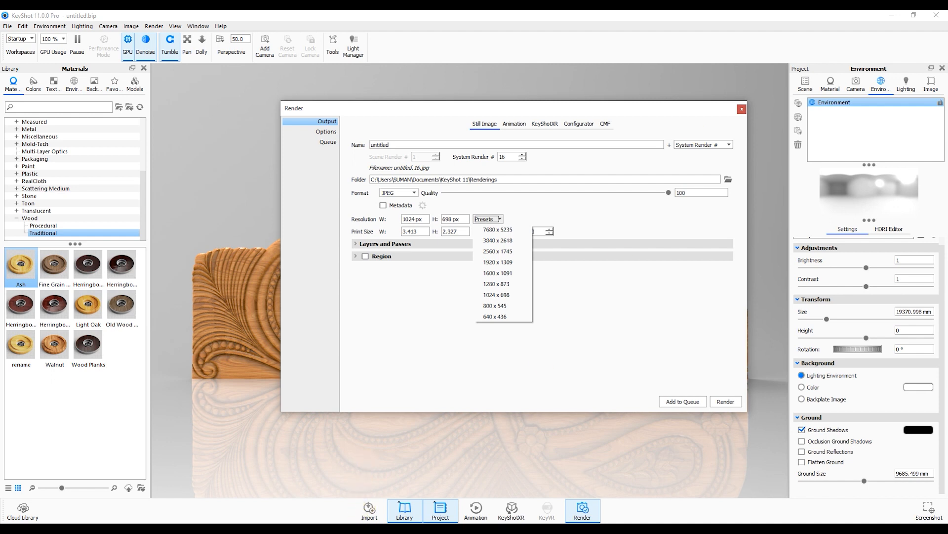
Compare the rendered image untitled.15.jpg with the original headboard relief in ArtCAM, seen from the top
{"action": "left_click", "coordinate": [435, 474]}
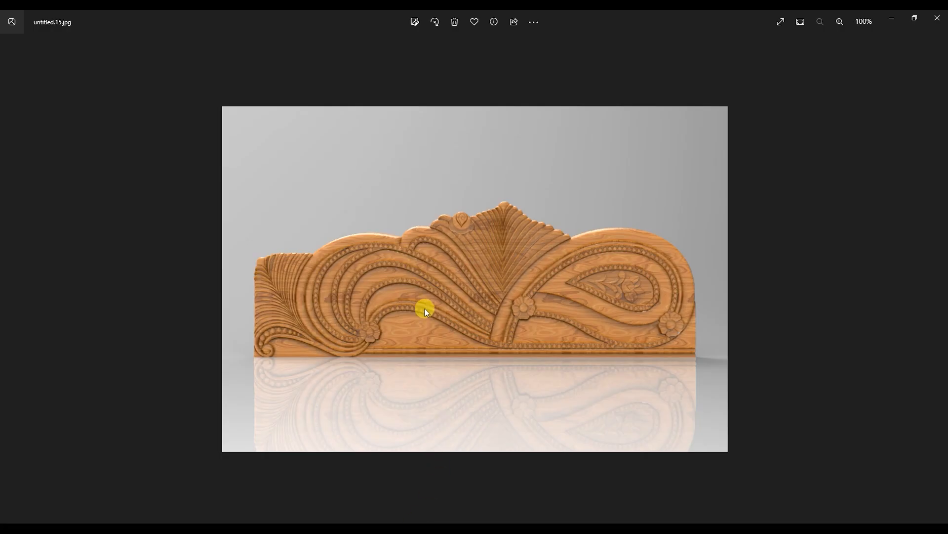
{"action": "scroll", "coordinate": [425, 309], "scroll_direction": "up", "scroll_amount": 5}
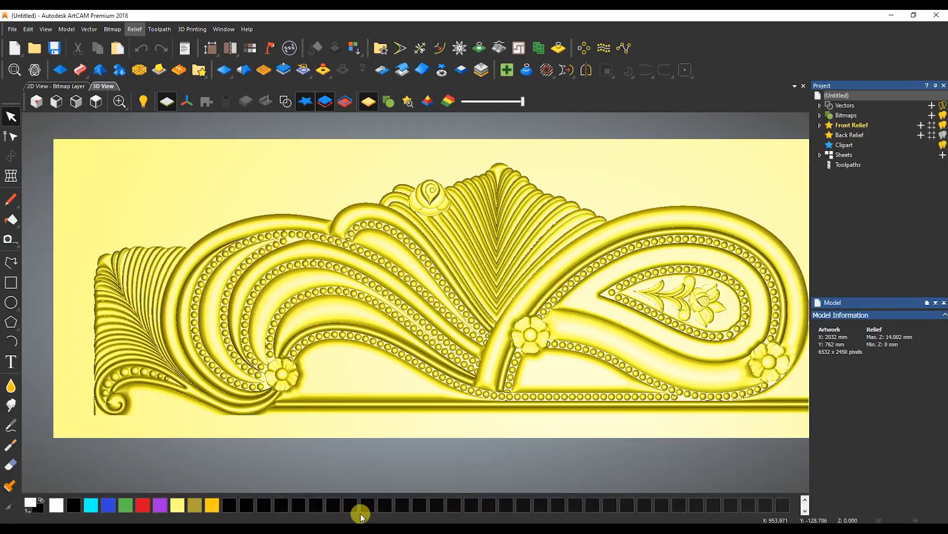
{"action": "left_click", "coordinate": [95, 102]}
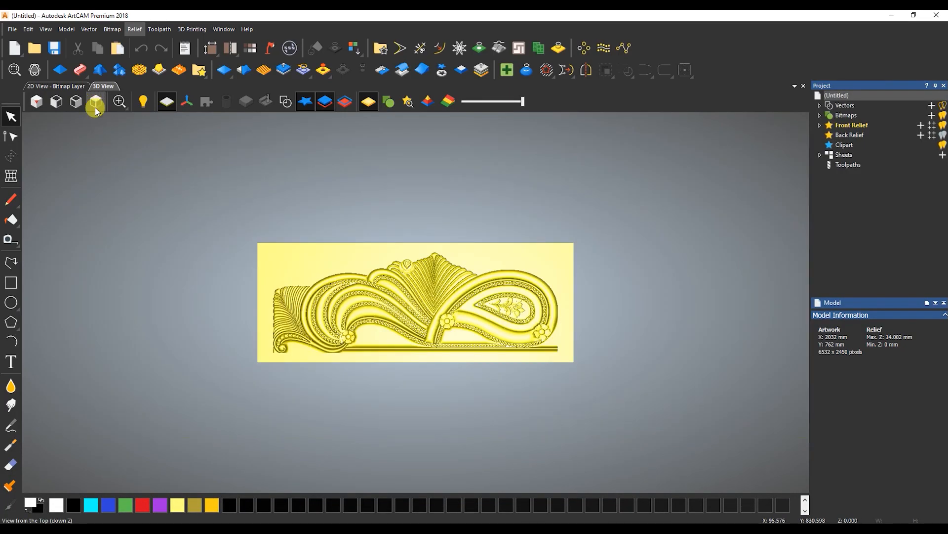
{"action": "scroll", "coordinate": [384, 322], "scroll_direction": "up", "scroll_amount": 3}
{"action": "scroll", "coordinate": [363, 316], "scroll_direction": "up", "scroll_amount": 1}
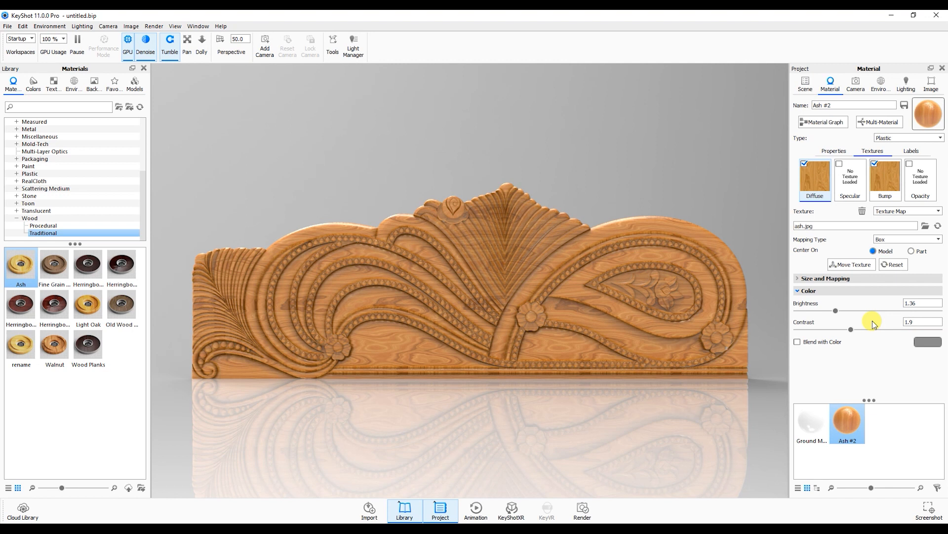
{"action": "left_click", "coordinate": [431, 529]}
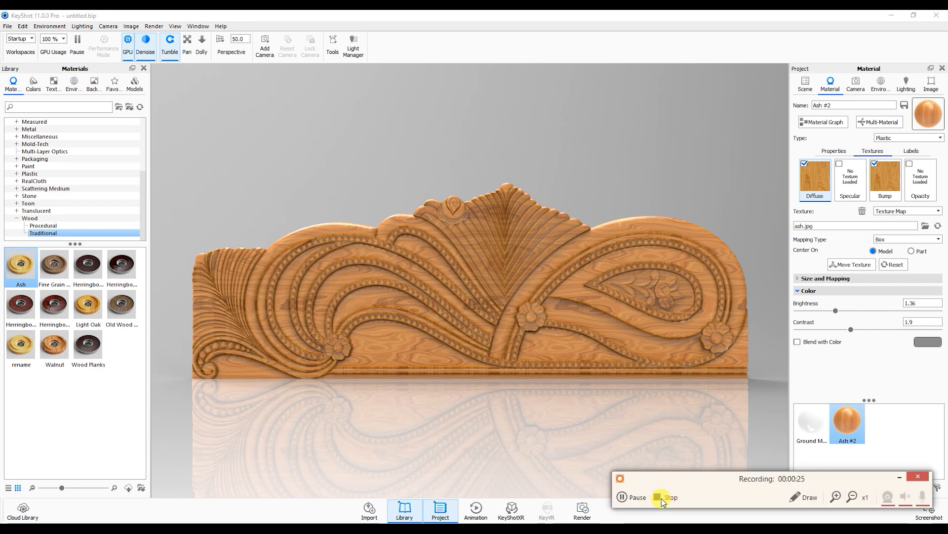